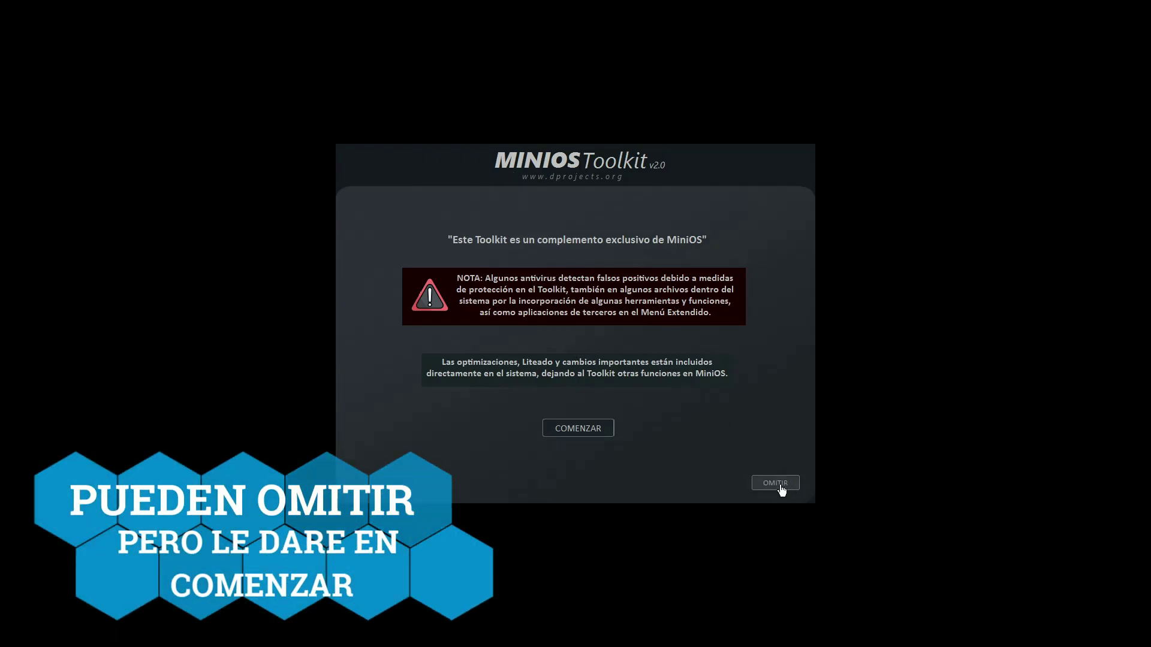
- Start the MiniOS Toolkit setup, enable the Menu Extendido and Rainmeter + Skins options, and continue to the software selection
click(589, 431)
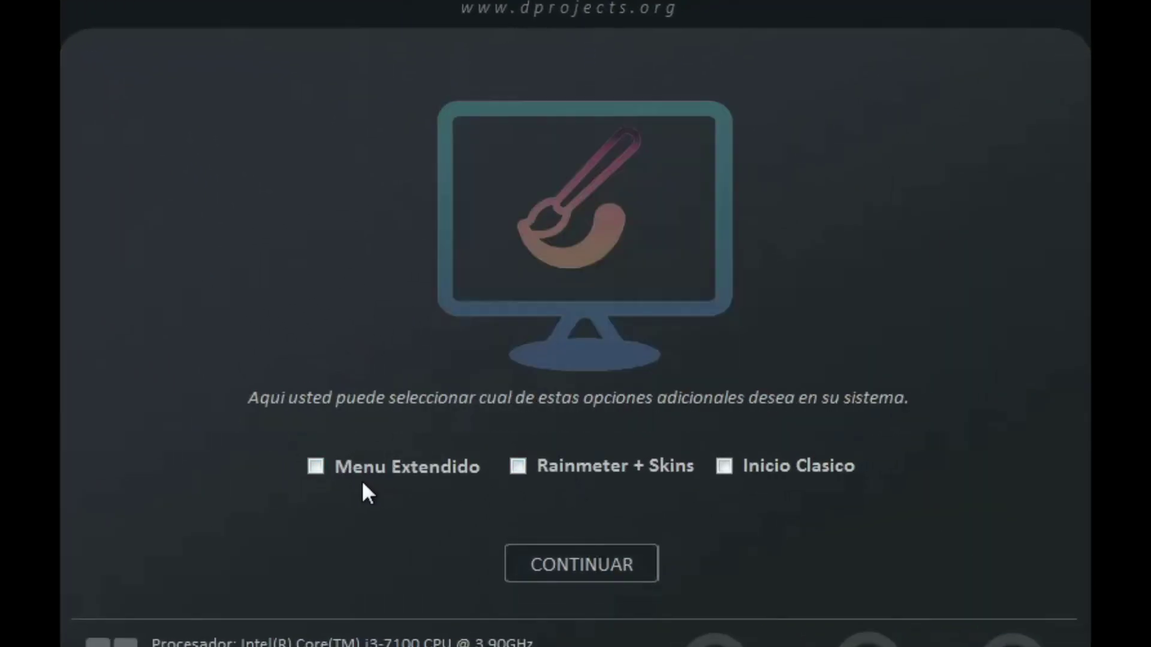
mouse_move(354, 475)
mouse_move(516, 466)
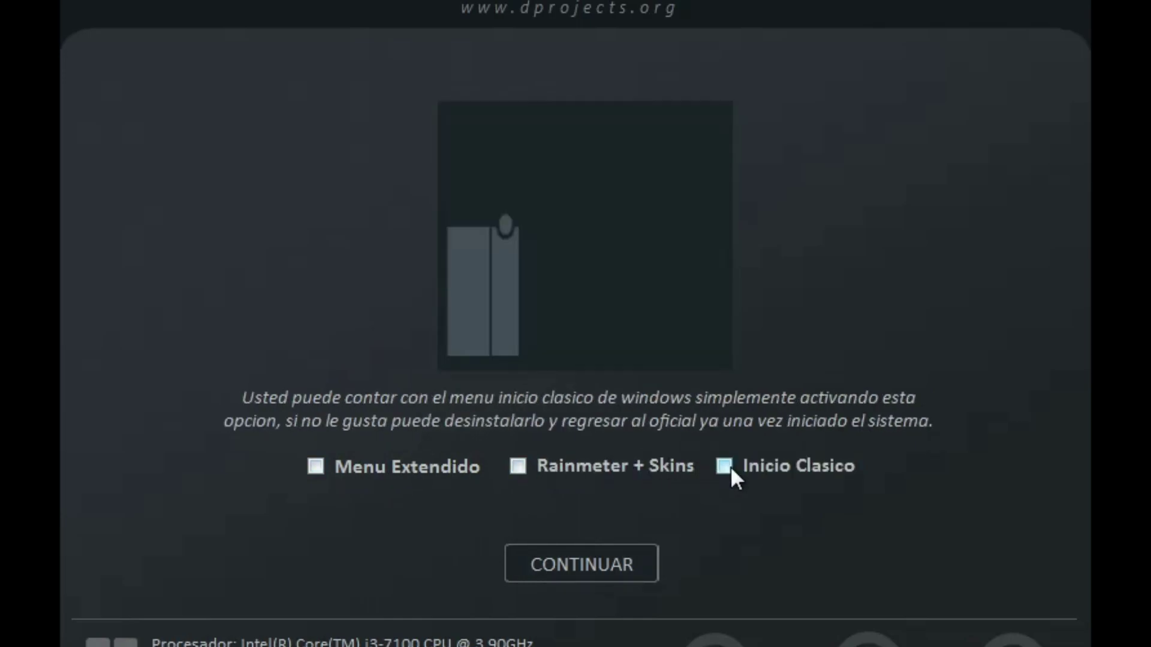
click(316, 470)
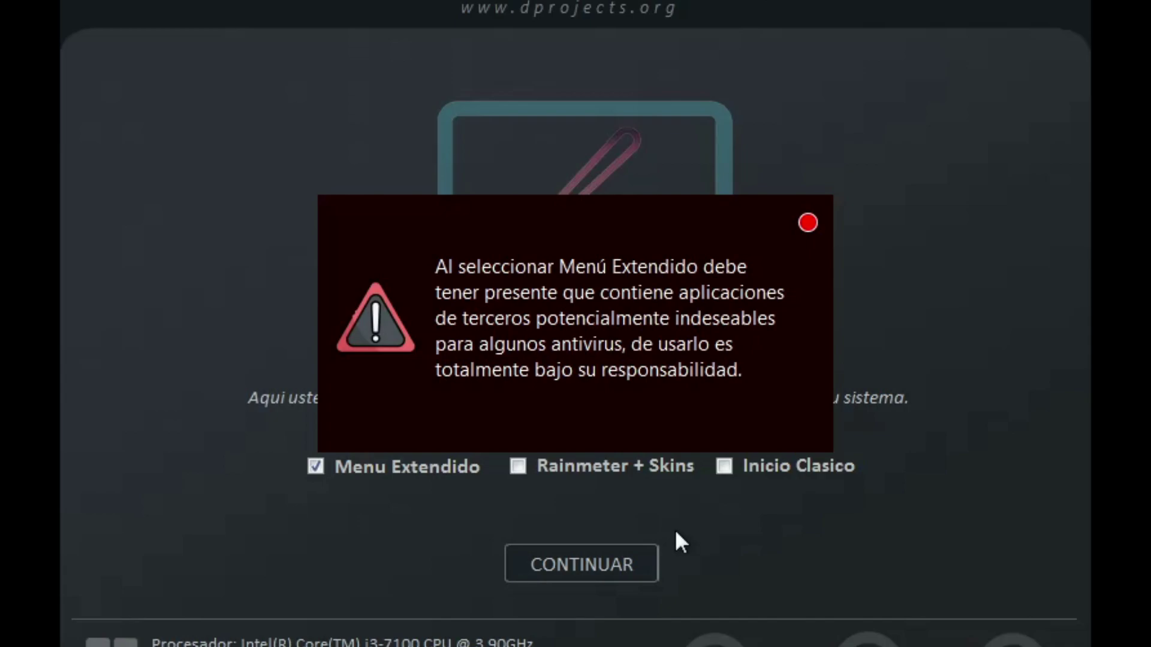
click(810, 227)
click(529, 465)
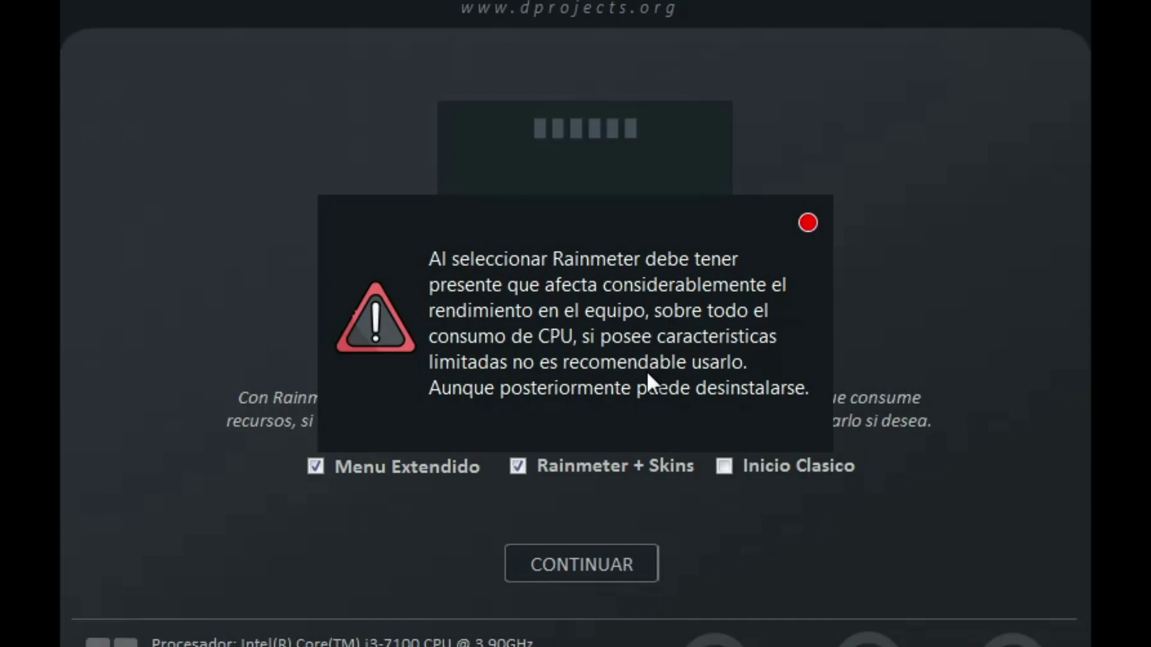
click(808, 224)
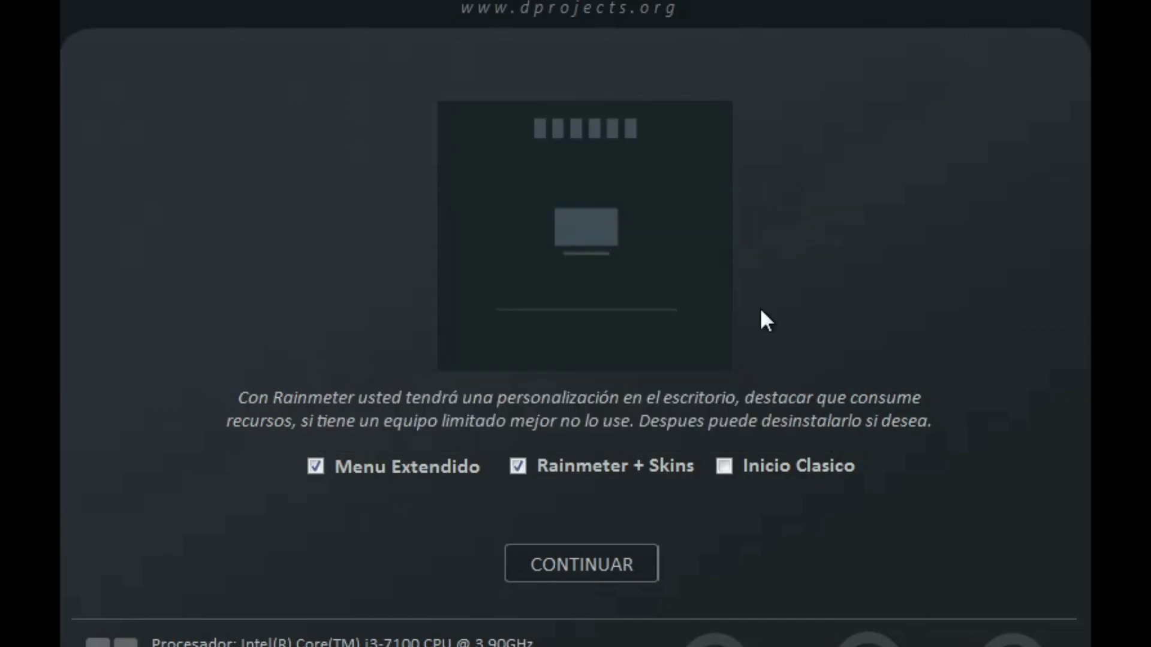
click(723, 464)
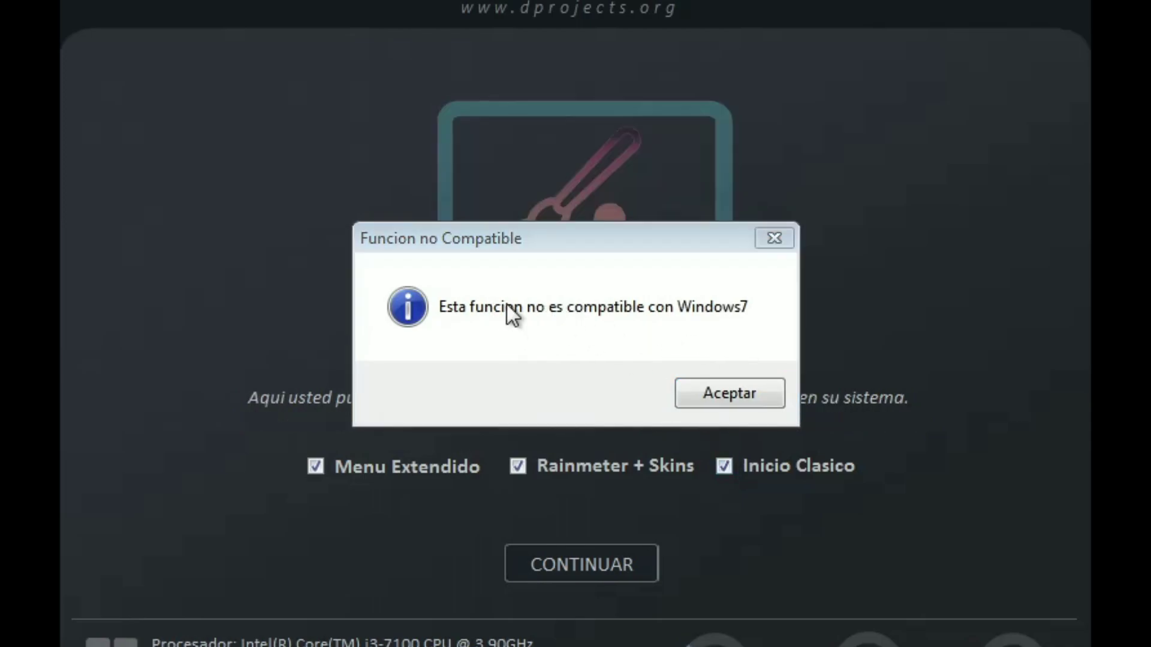
click(755, 393)
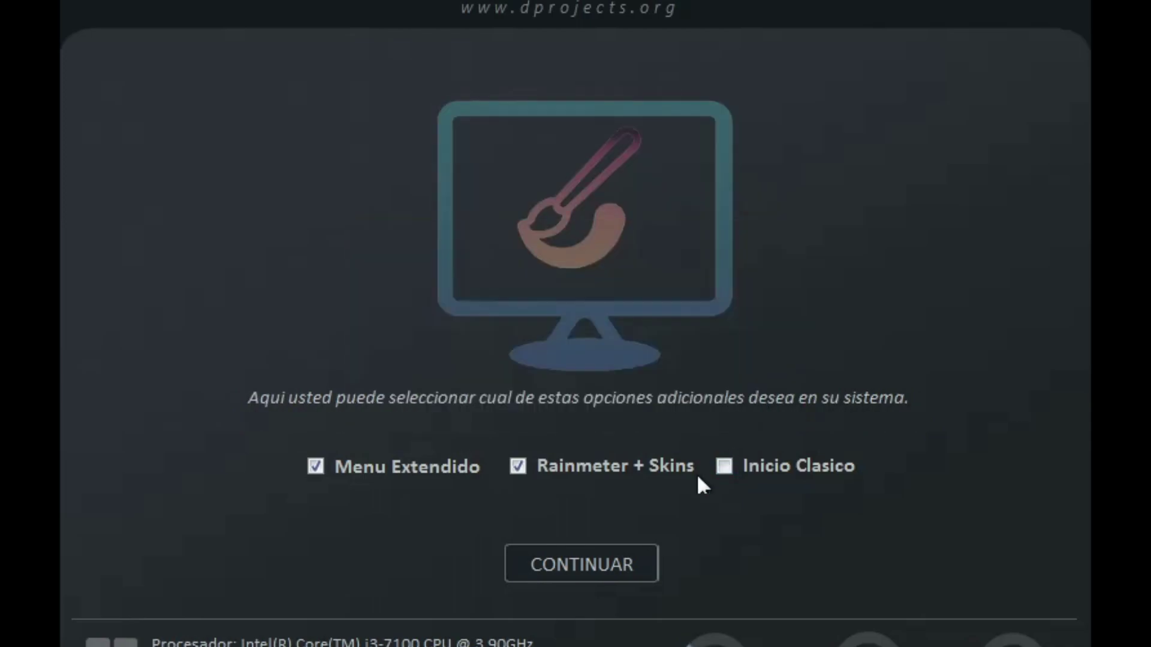
click(574, 572)
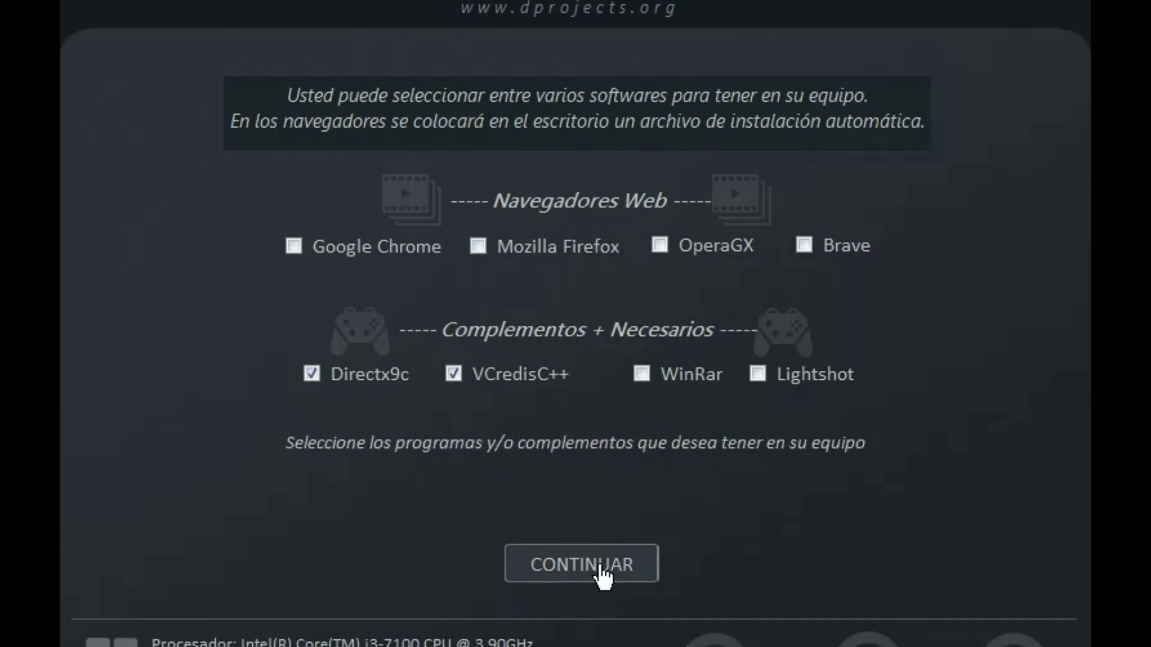
- Accept the preselected Directx9c and VCredisC++ add-ons, choose the desktop computer type and finish the toolkit setup
click(602, 576)
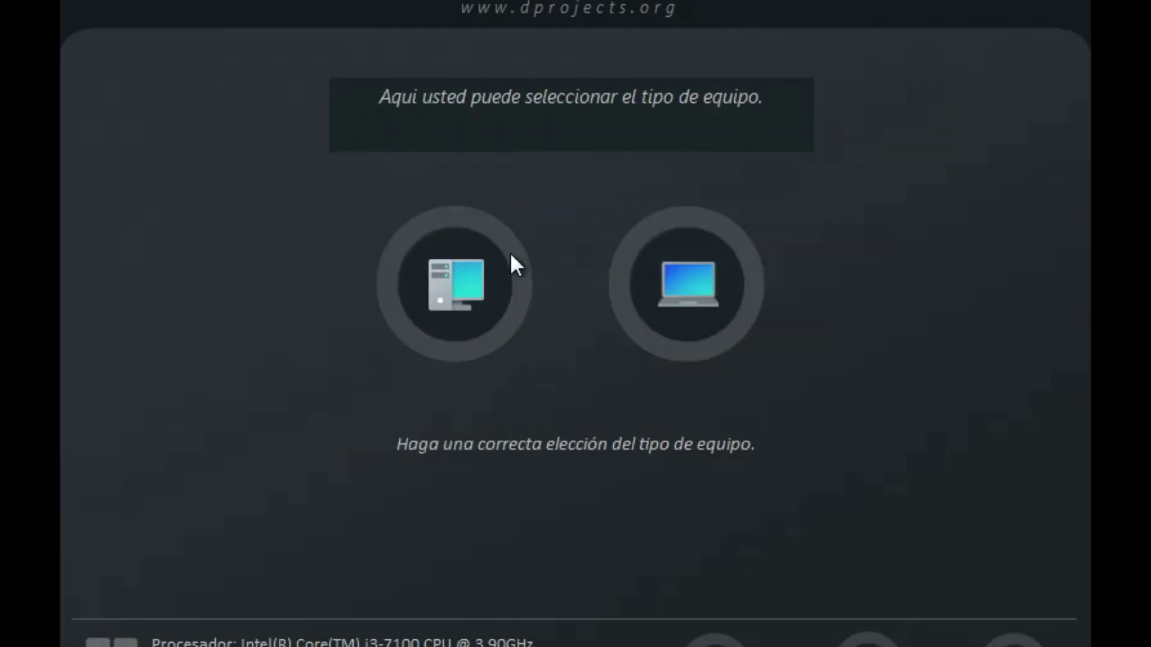
click(472, 277)
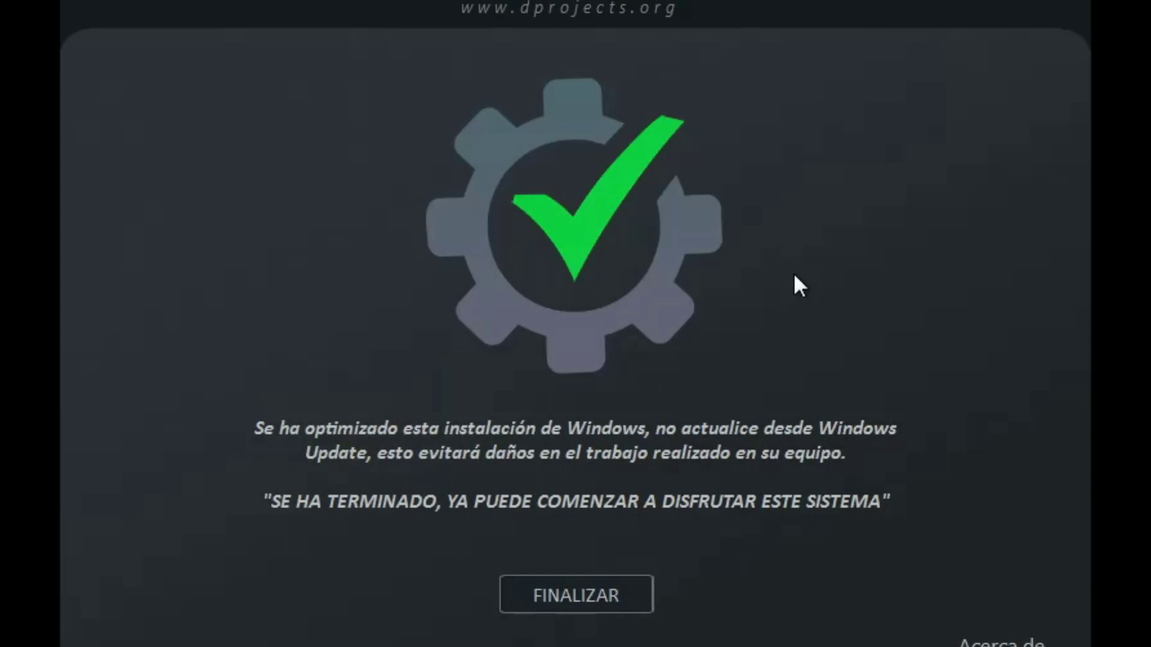
click(599, 599)
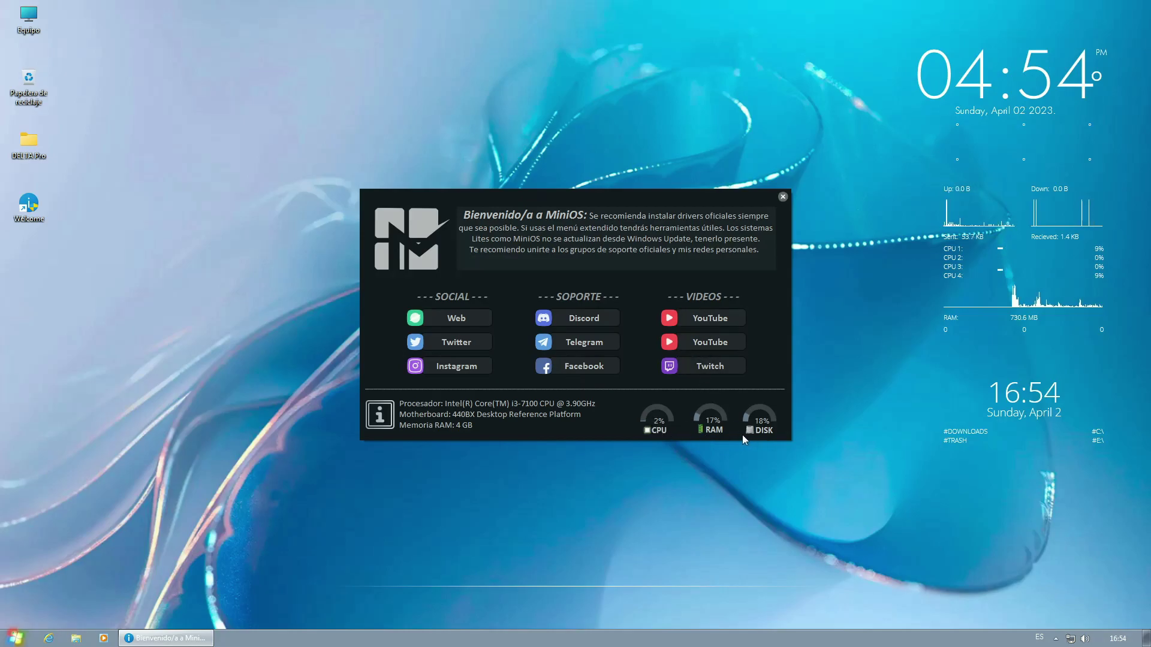
- Close the MiniOS welcome window and open Screenshot_1 from the DELTA Pro v7 Capturas folder inside DELTA Pro
click(783, 197)
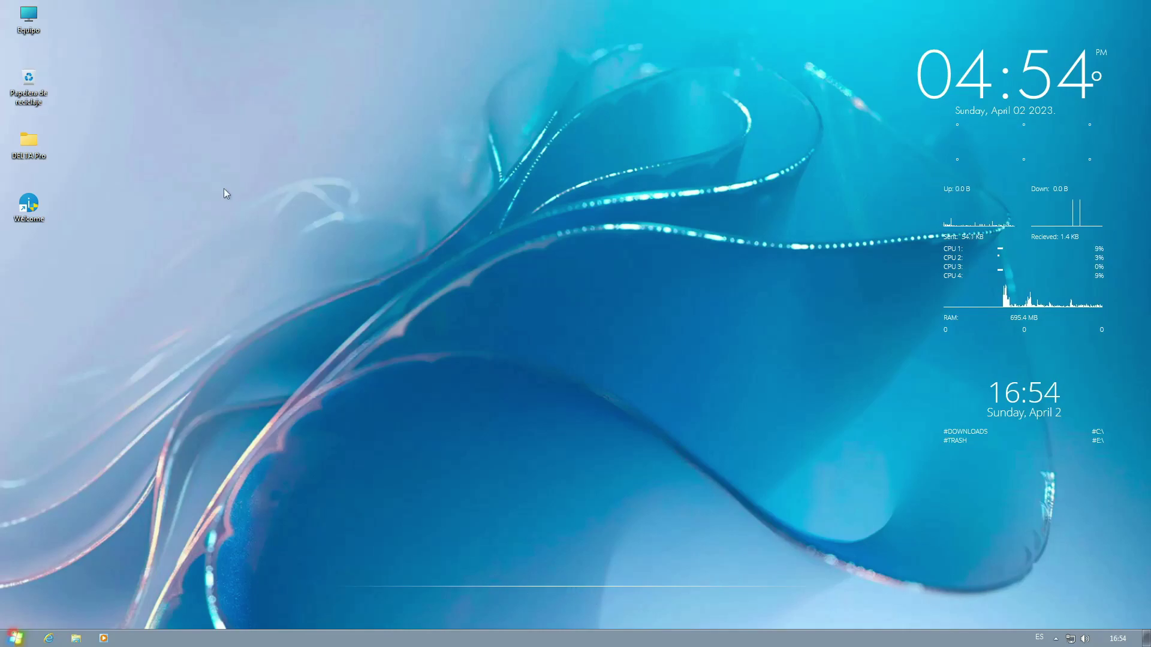
click(31, 88)
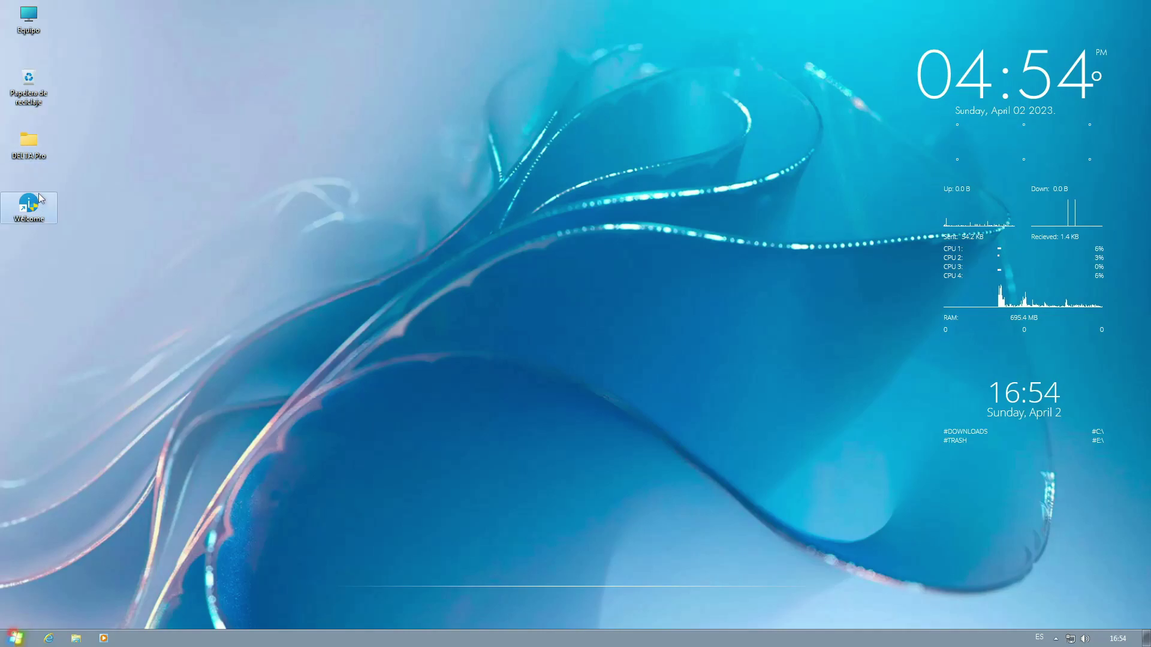
double_click(28, 144)
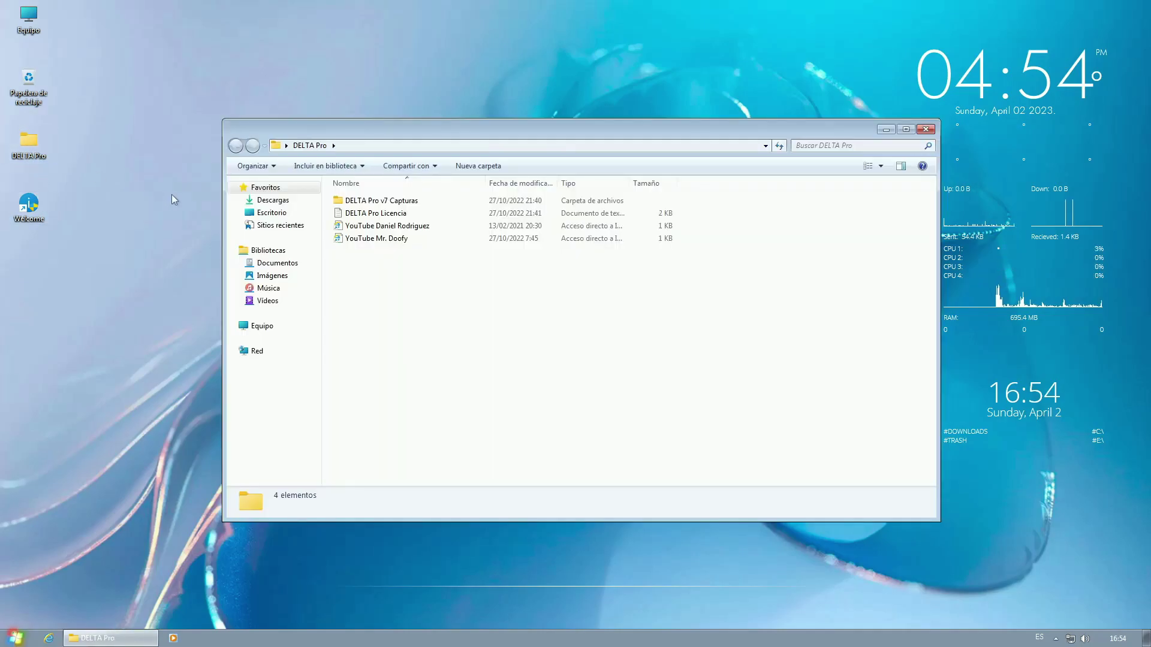
click(381, 204)
double_click(380, 203)
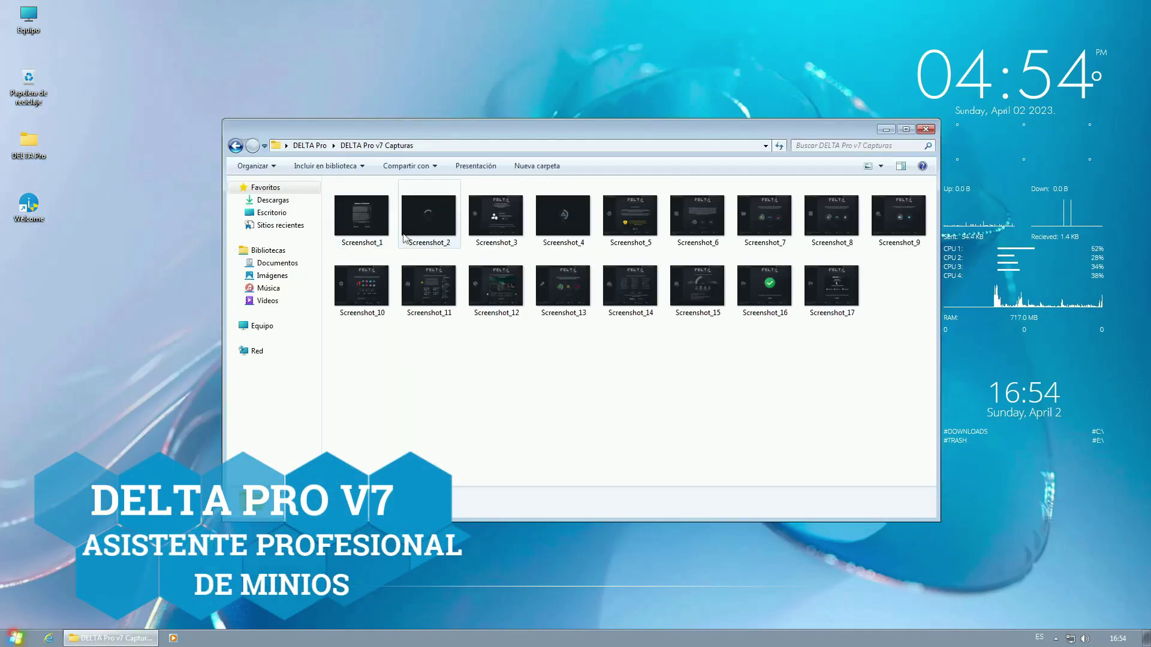
click(365, 222)
double_click(364, 222)
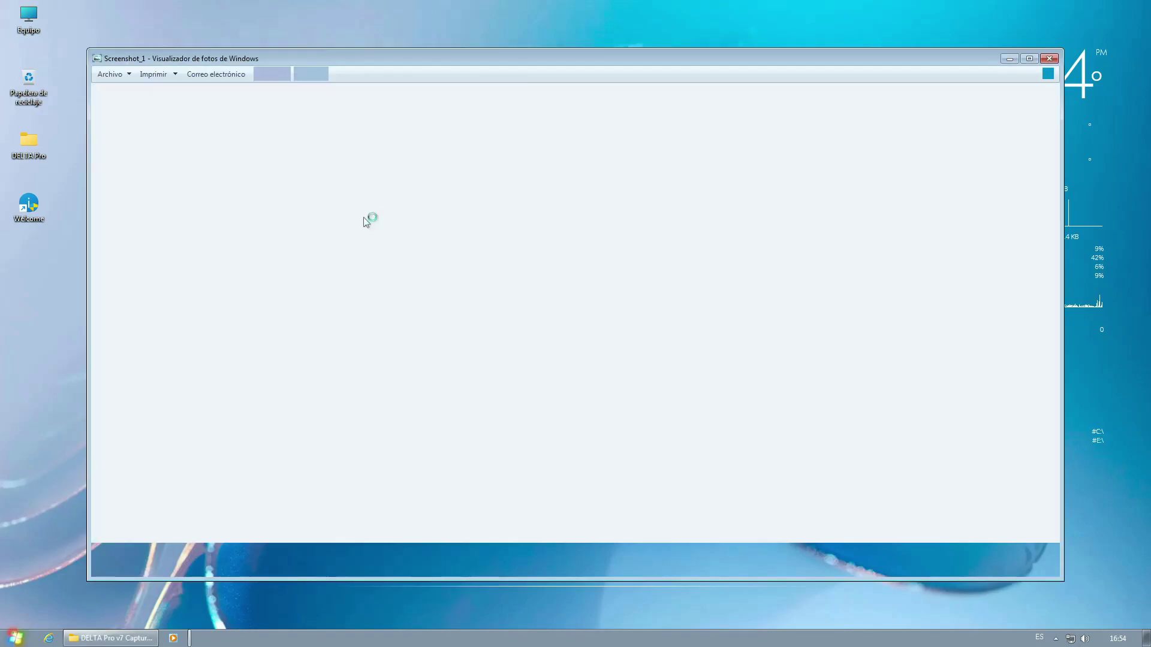
- Look through the DELTA Pro assistant screenshots up to Screenshot_16, and close the picture viewer and the folder
key(Right)
key(Right)
key(Right)
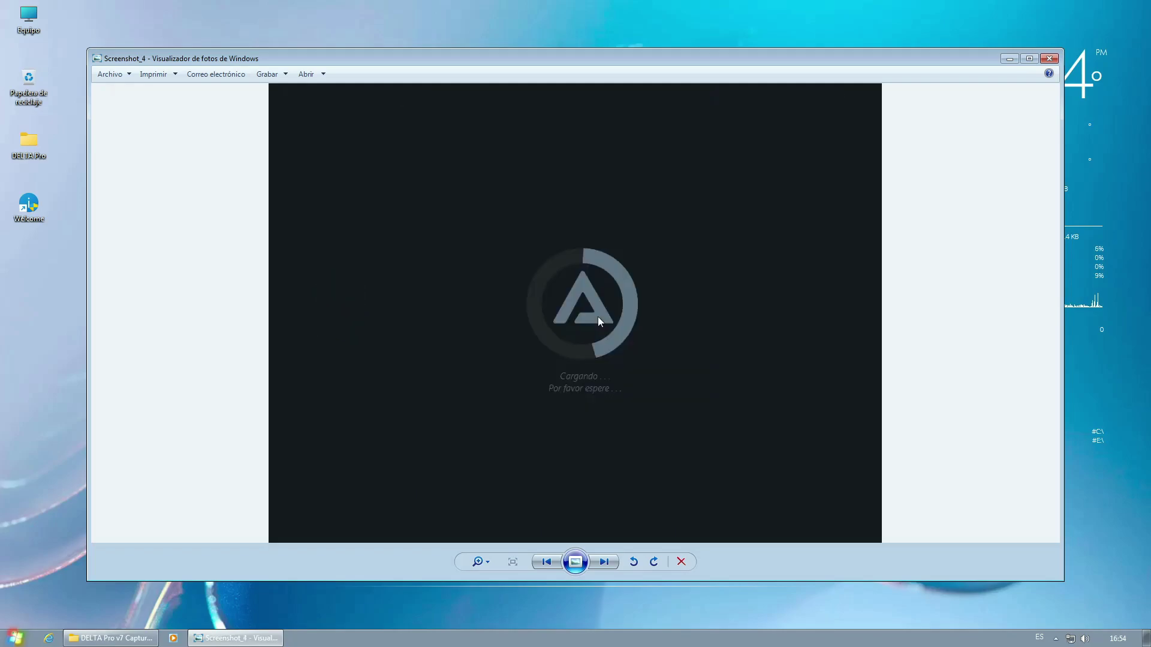
key(Right)
key(Right)
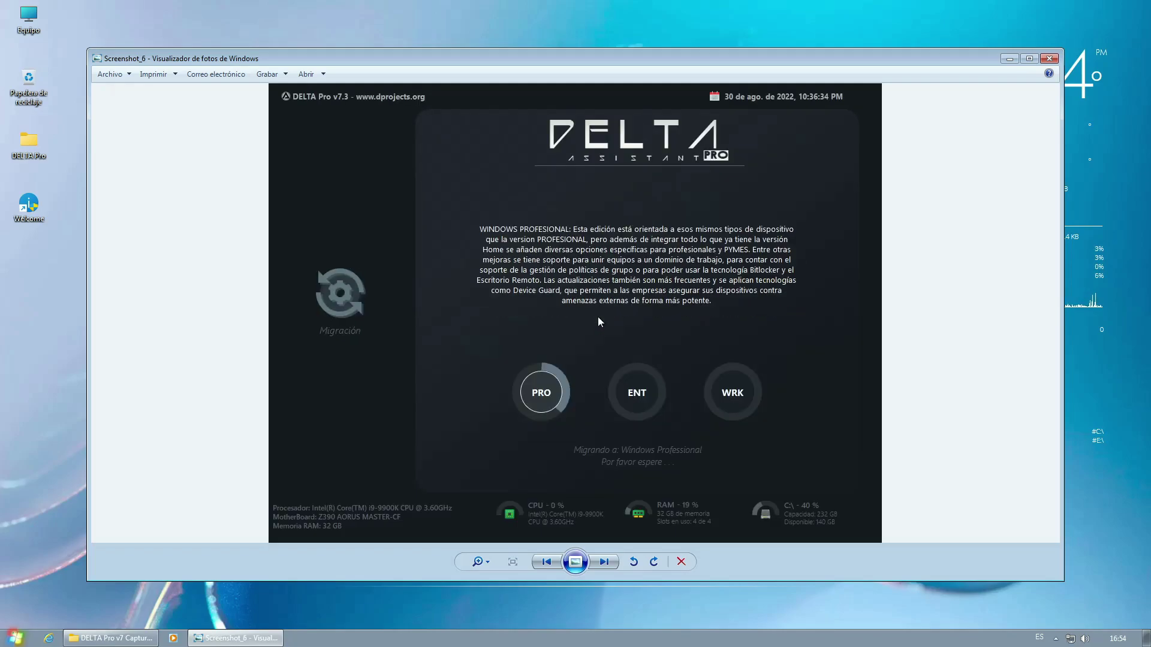
key(Right)
key(Right)
key(Right)
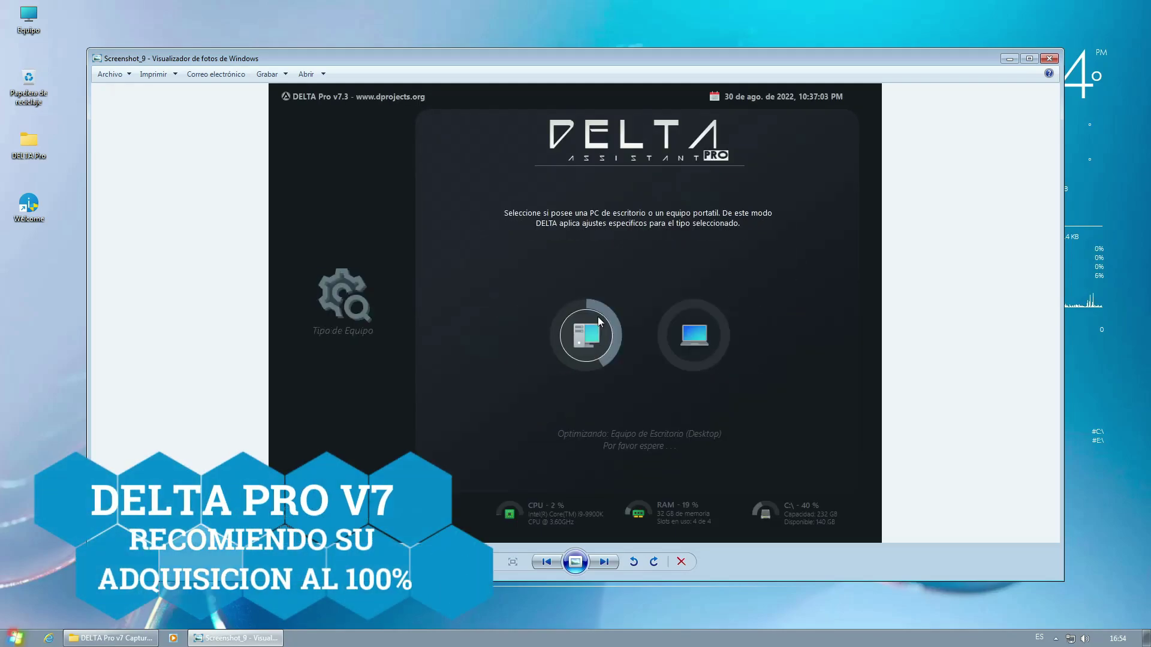
key(Right)
key(Right)
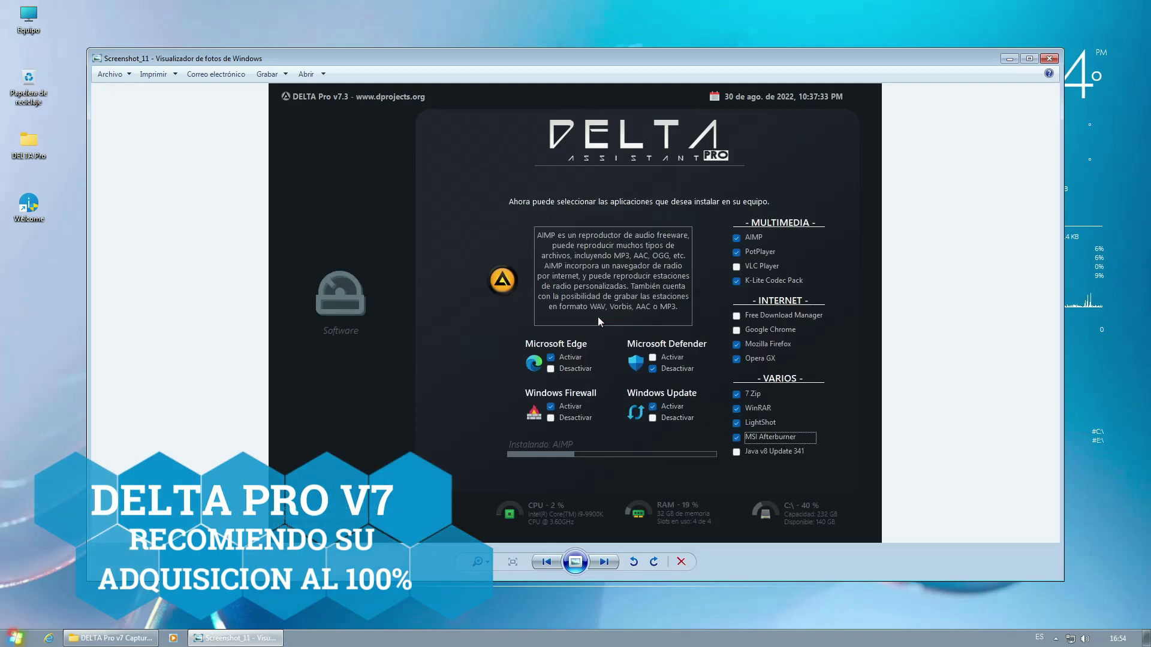
key(Right)
key(Right)
key(Right)
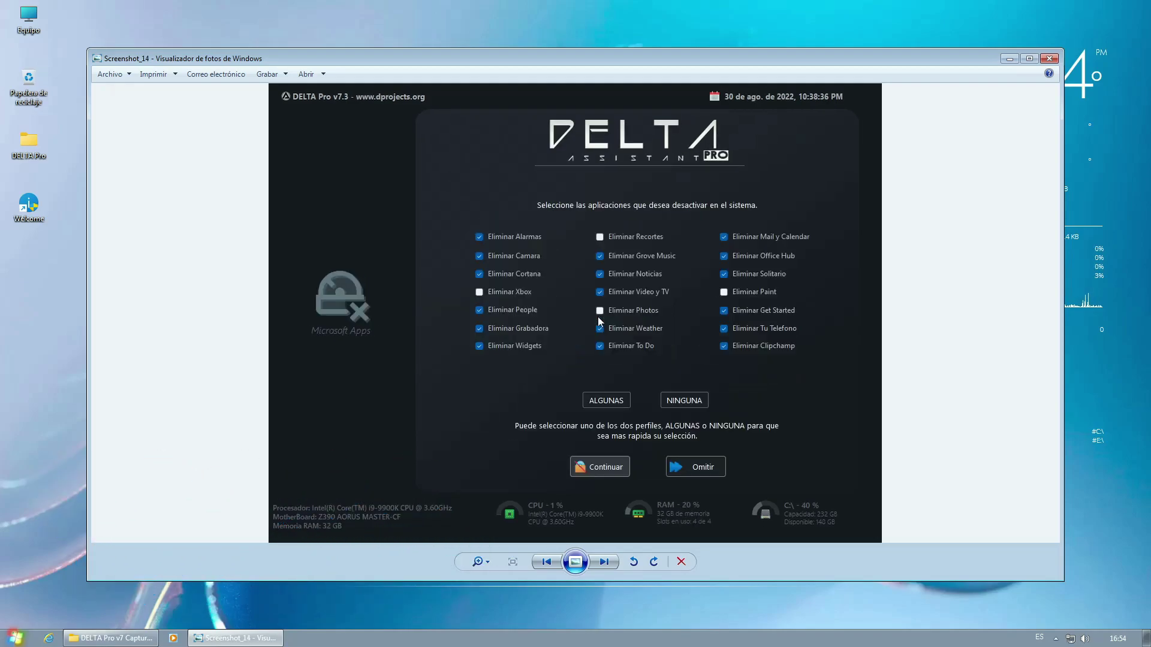
key(Right)
key(Right)
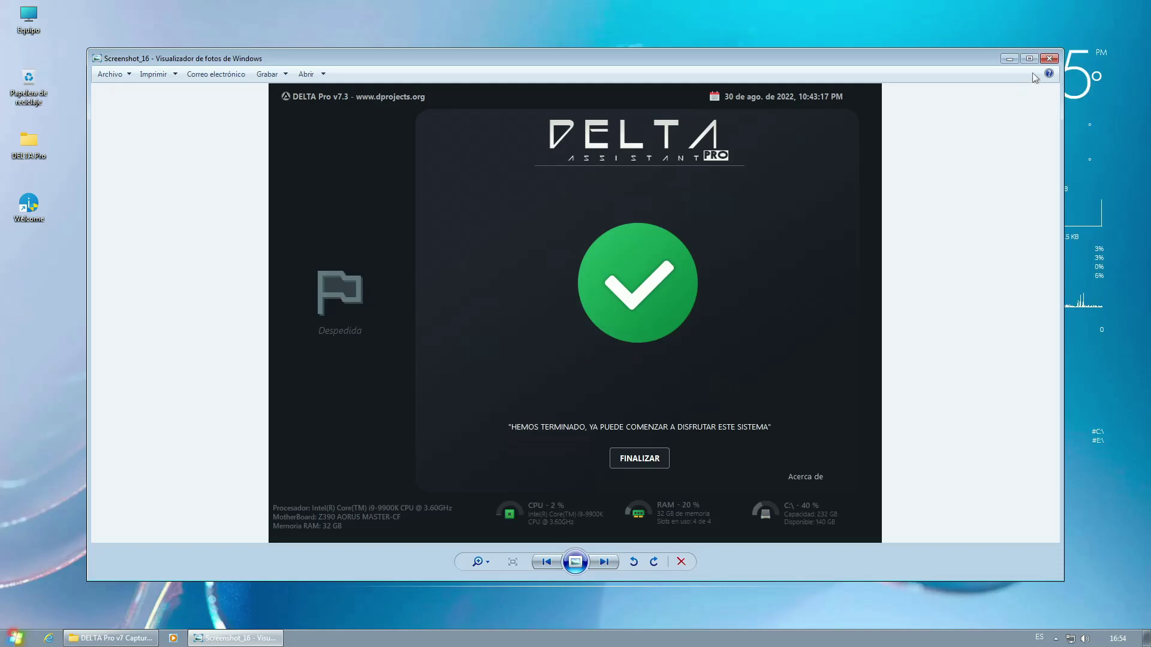
click(1049, 59)
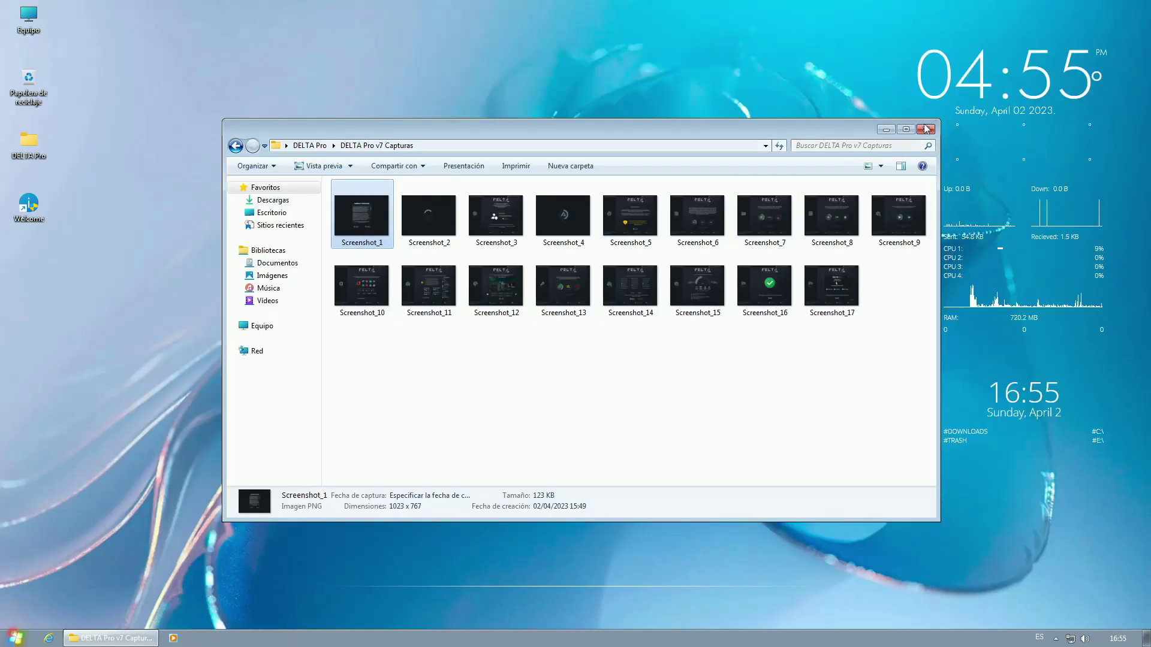
click(926, 130)
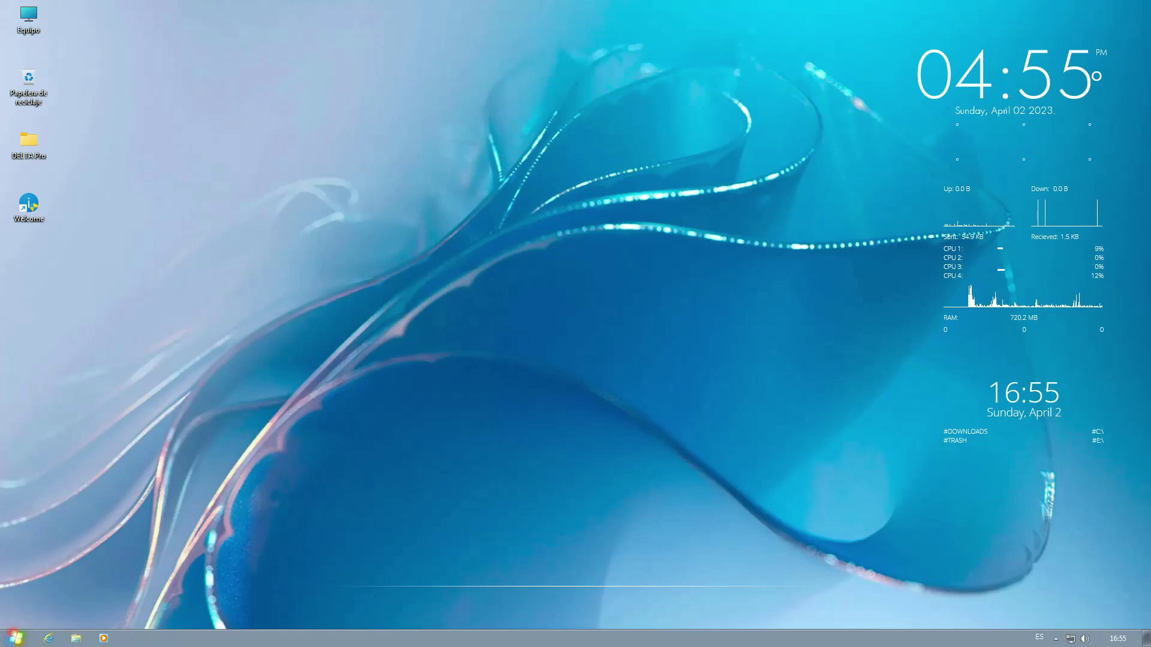
- Run winver to check the installed Windows edition and version, and close the information window
click(15, 638)
text(winver)
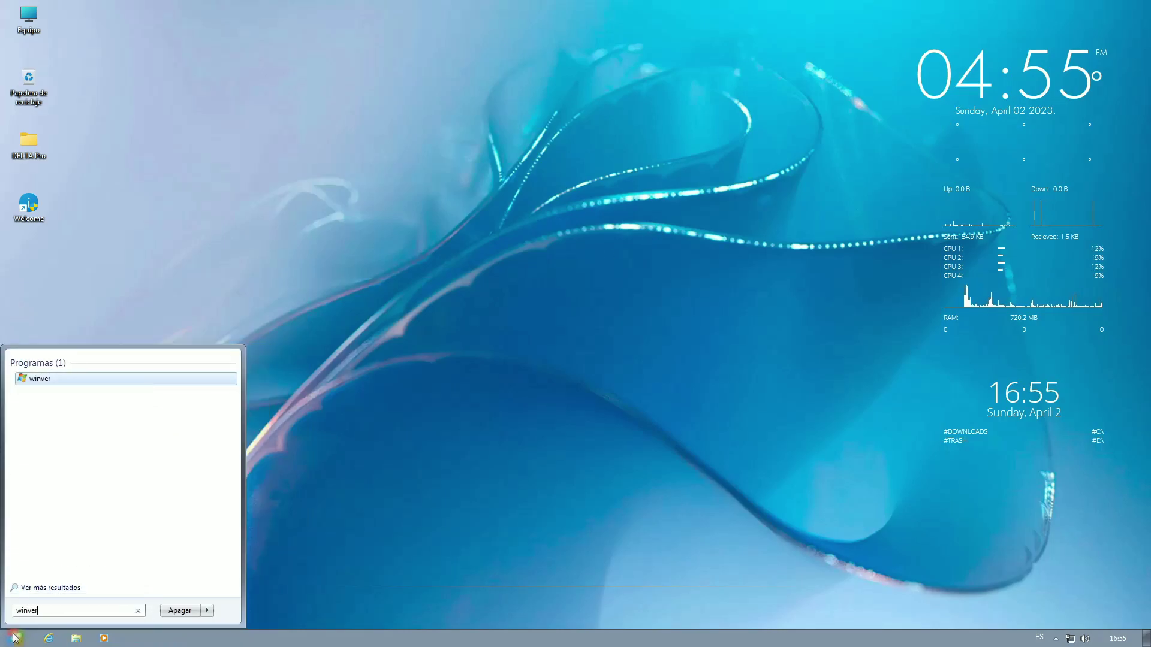
key(Return)
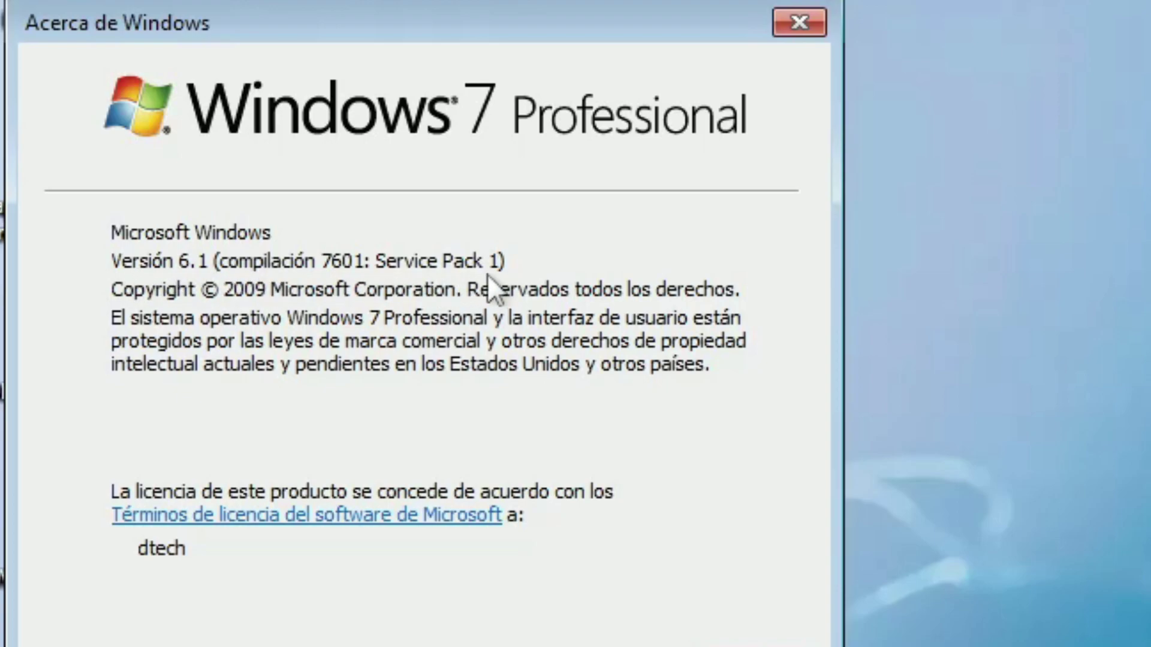
click(720, 632)
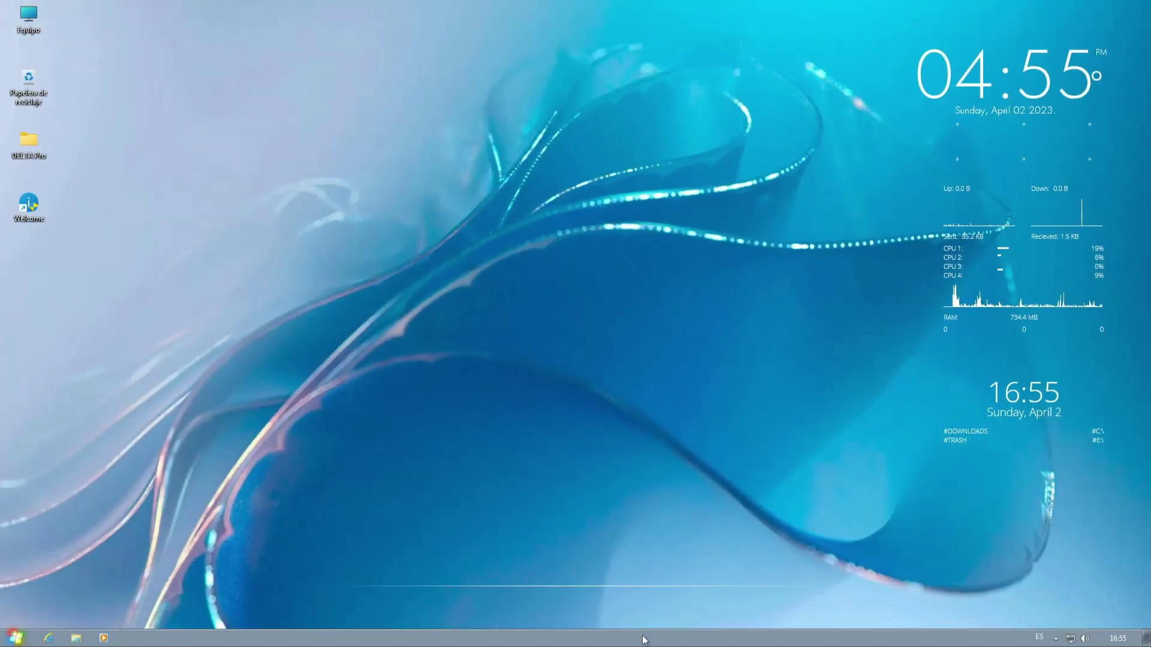
- Examine the running processes and the CPU and memory performance in Task Manager, and close it
right_click(643, 637)
click(687, 596)
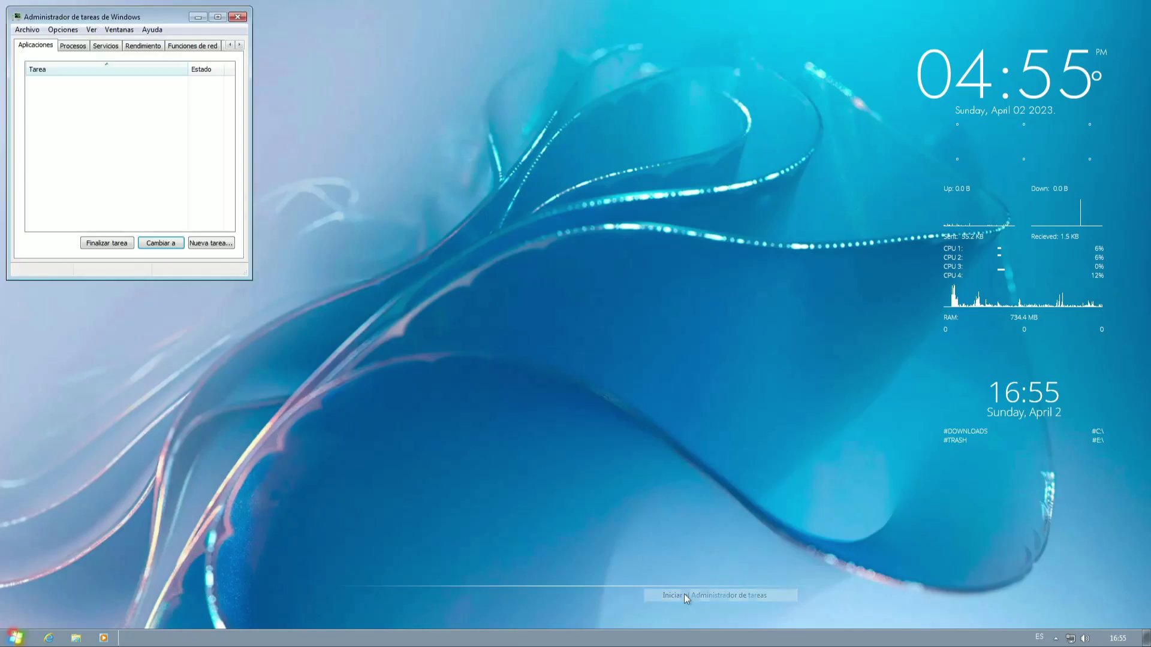
click(81, 48)
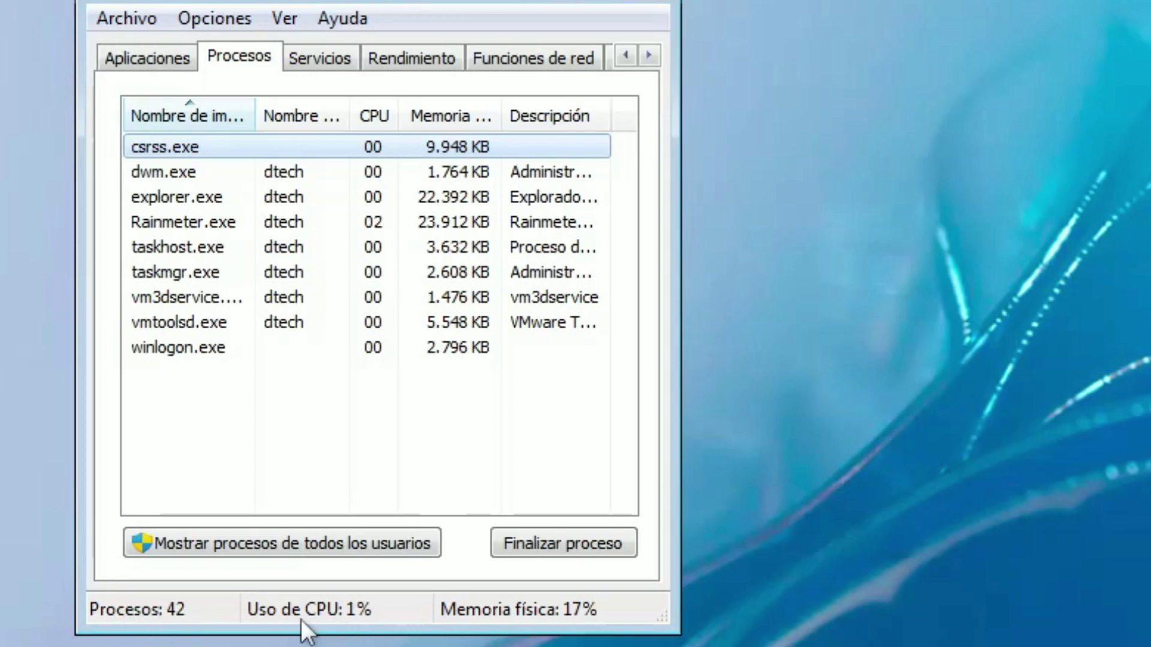
click(410, 55)
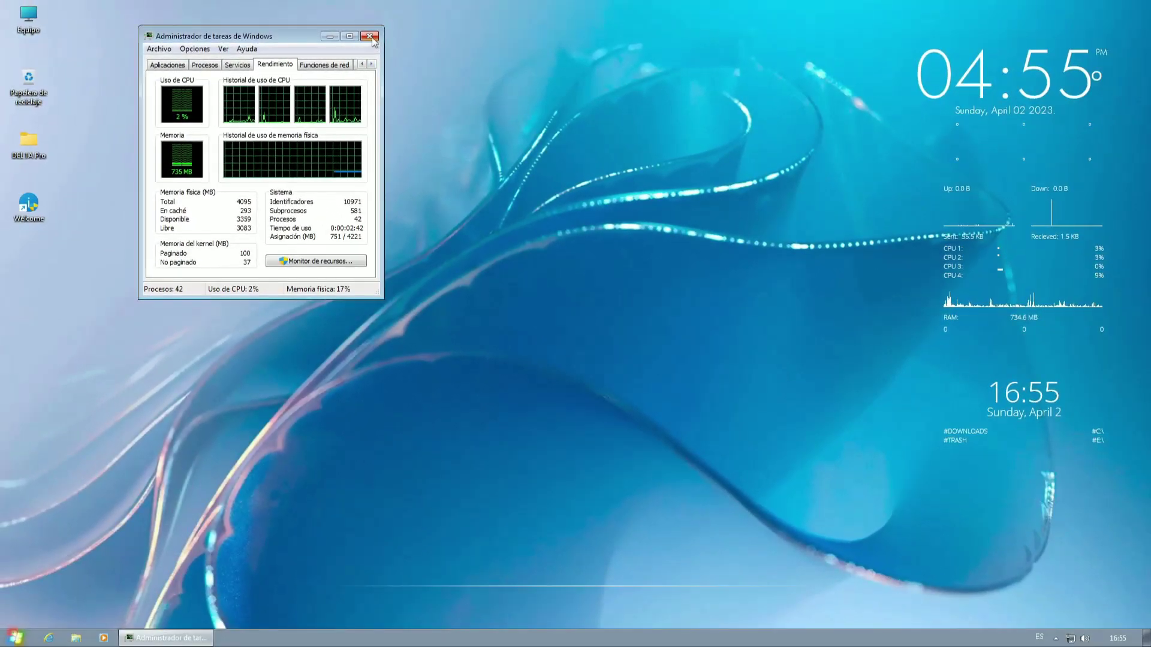
click(370, 37)
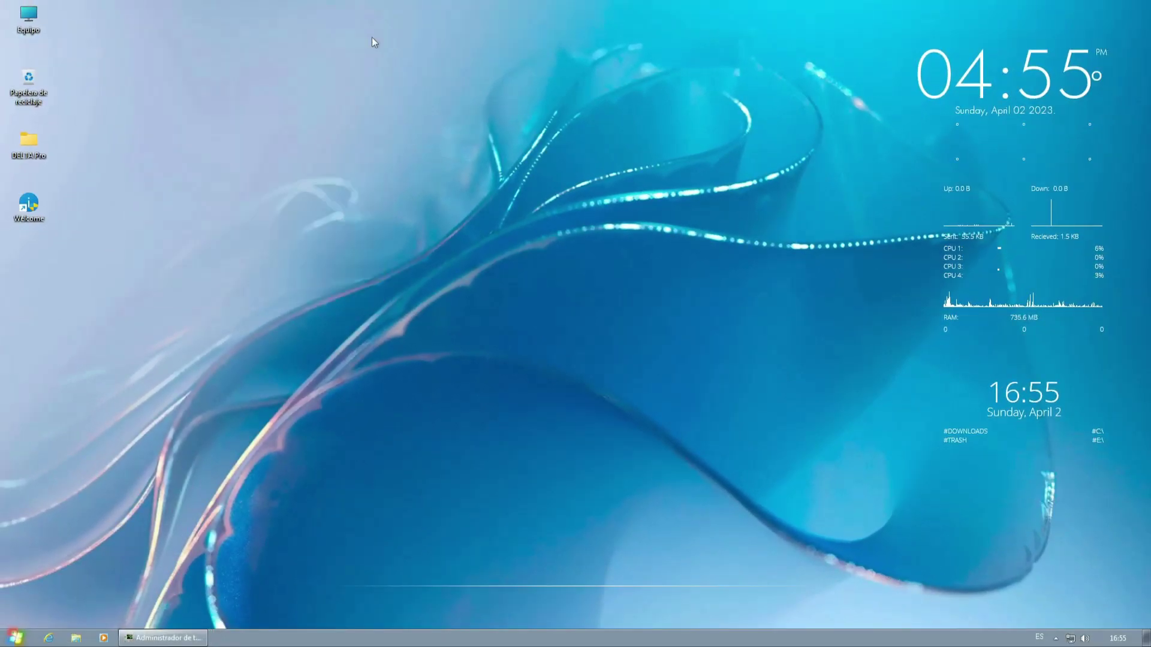
- Examine the storage details of the SYSTEM (C:) drive in Equipo
double_click(29, 17)
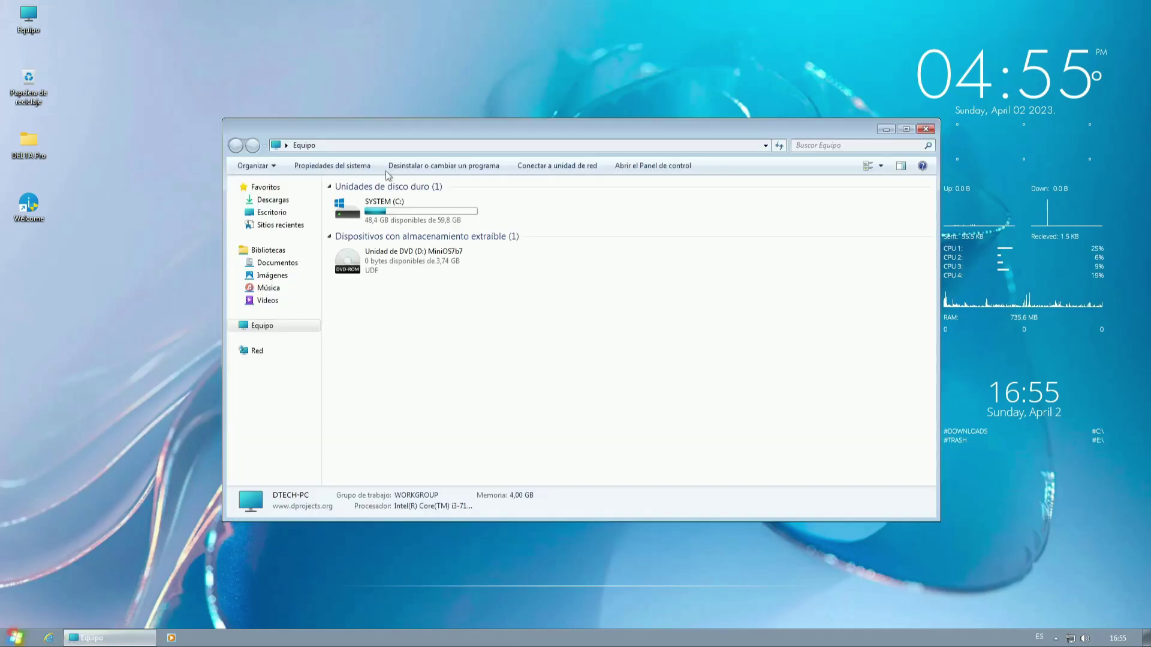
right_click(401, 211)
click(442, 345)
drag(541, 216, 810, 164)
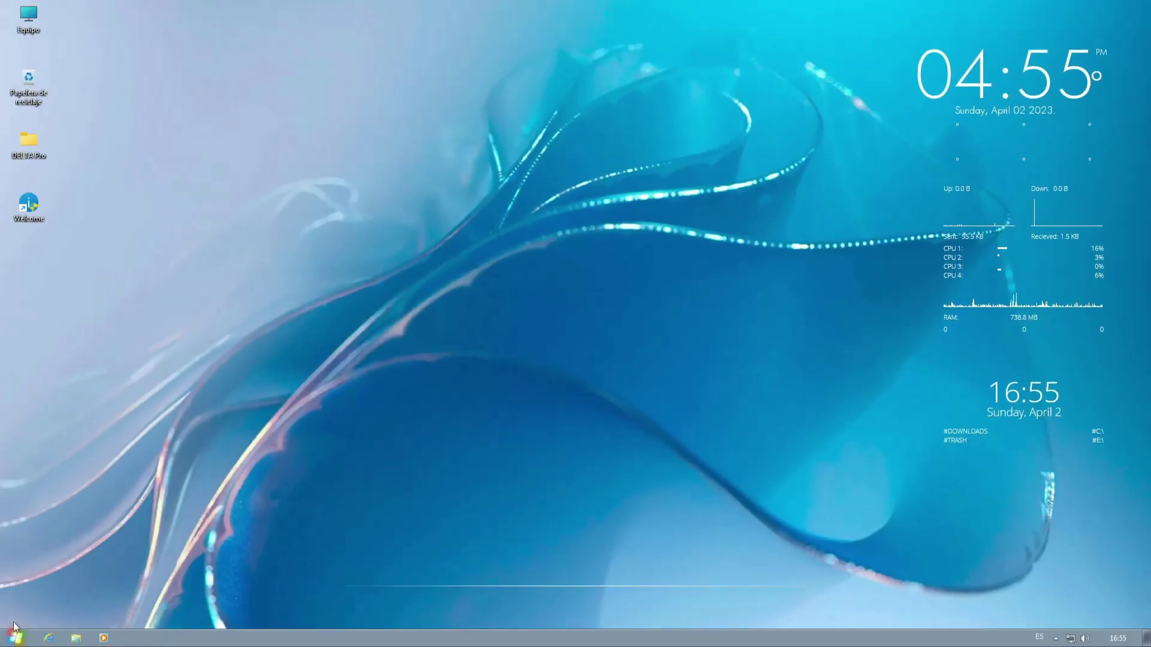
- Open the Control Panel to view the system's configuration categories
click(16, 637)
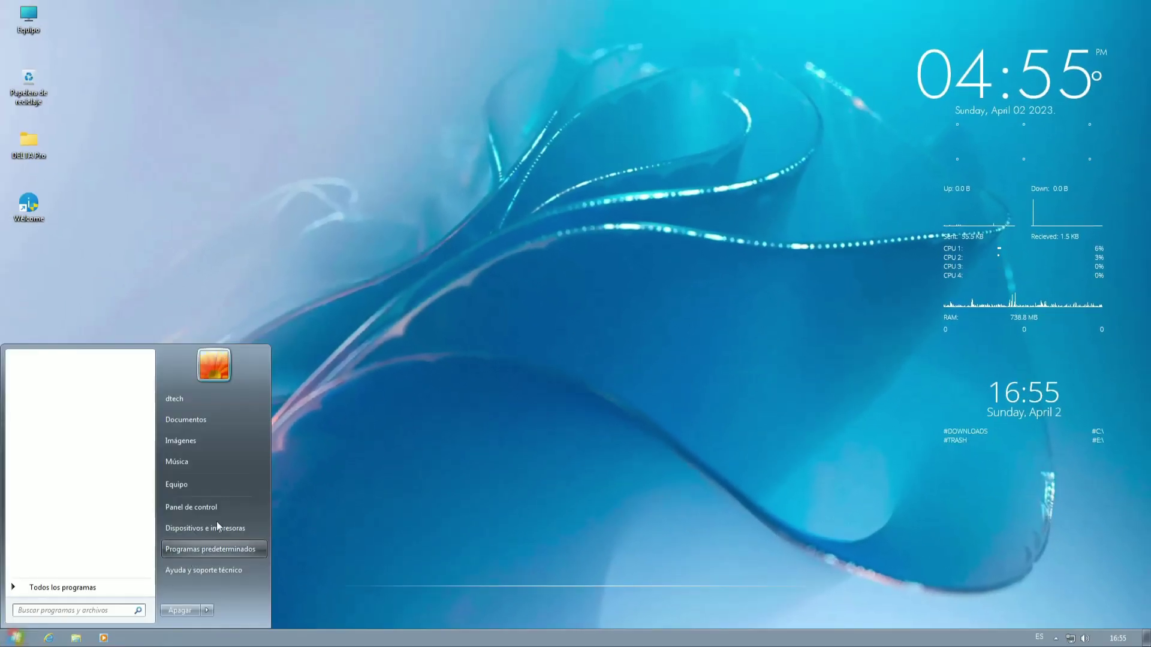
click(226, 506)
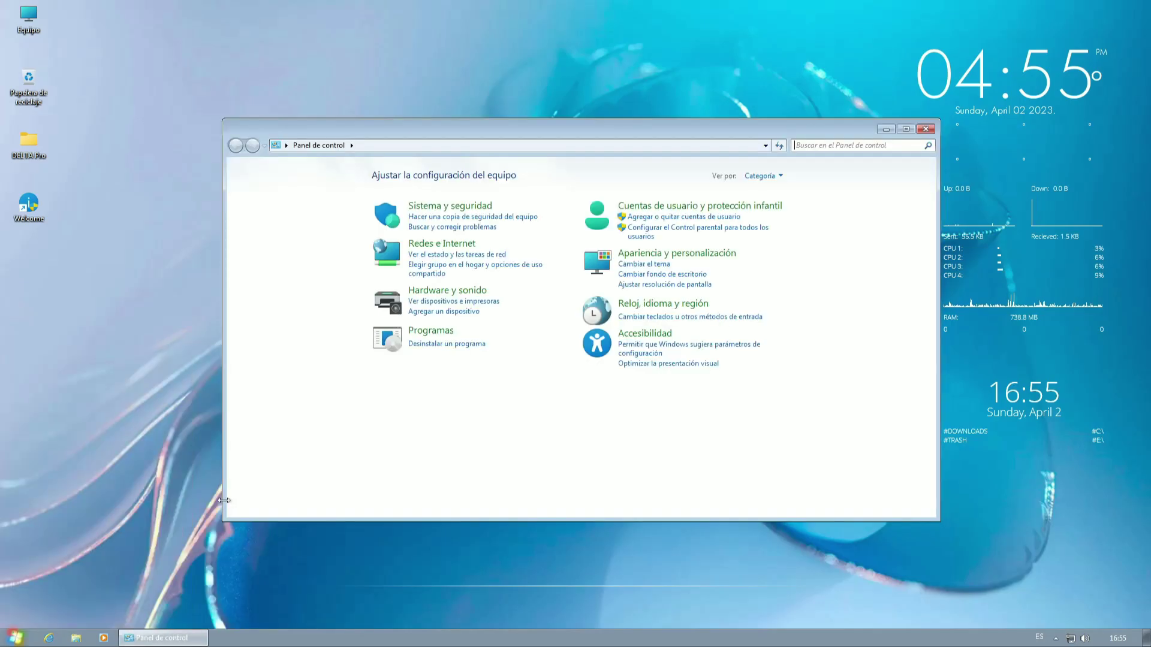
- Examine the installed programs in Programas y características and the list of installed Windows updates
click(439, 344)
drag(515, 135, 480, 38)
click(375, 164)
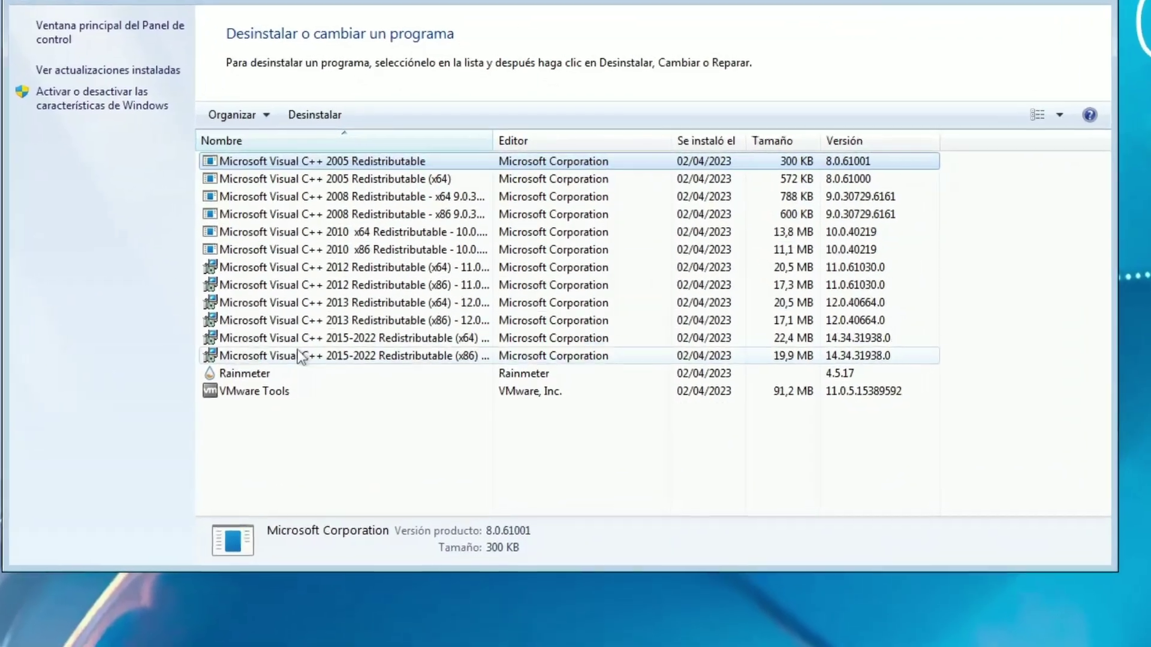
click(285, 331)
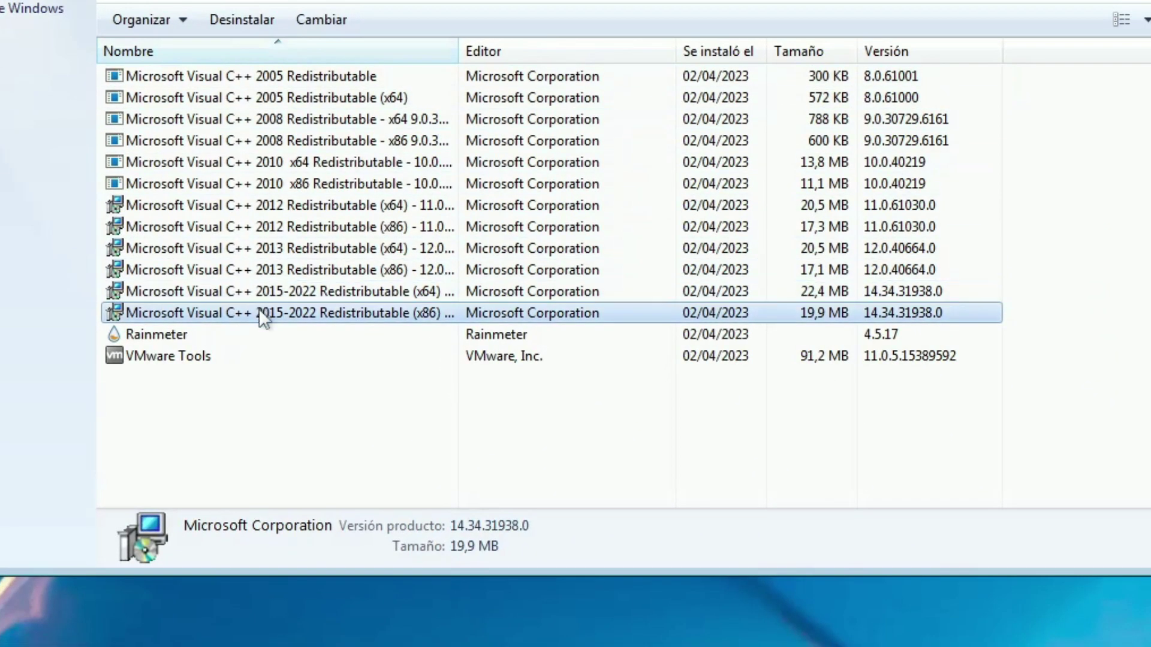
click(158, 333)
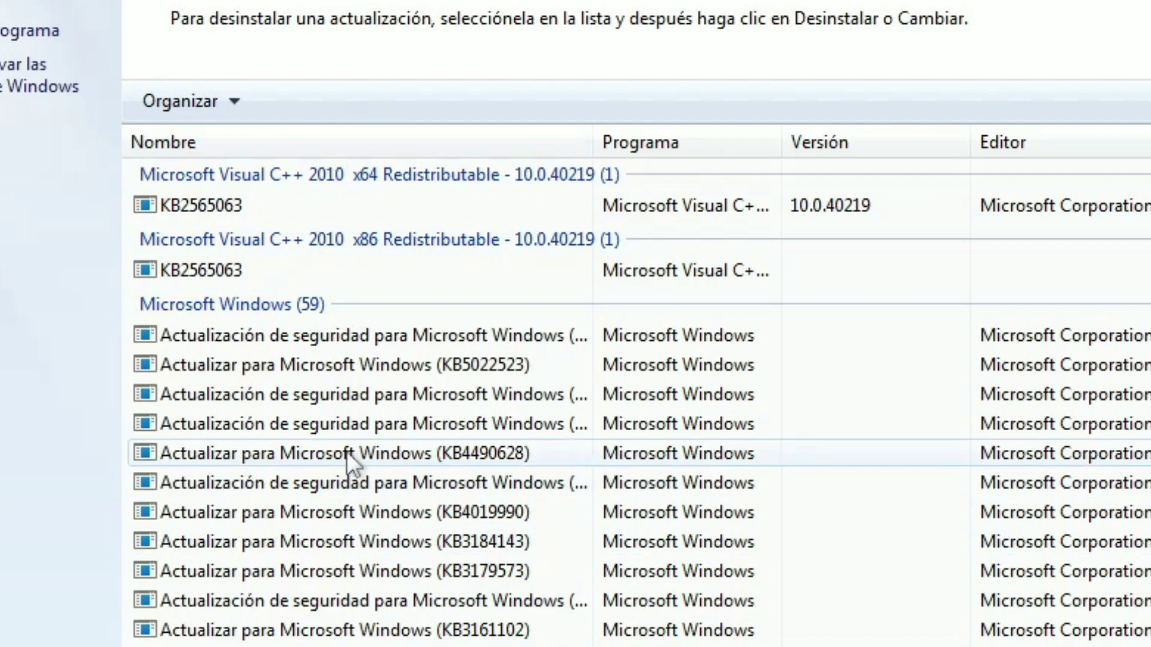
scroll(346, 452, down, 4)
scroll(346, 451, up, 5)
- Examine the Windows features that can be turned on or off, and close the open windows
click(36, 85)
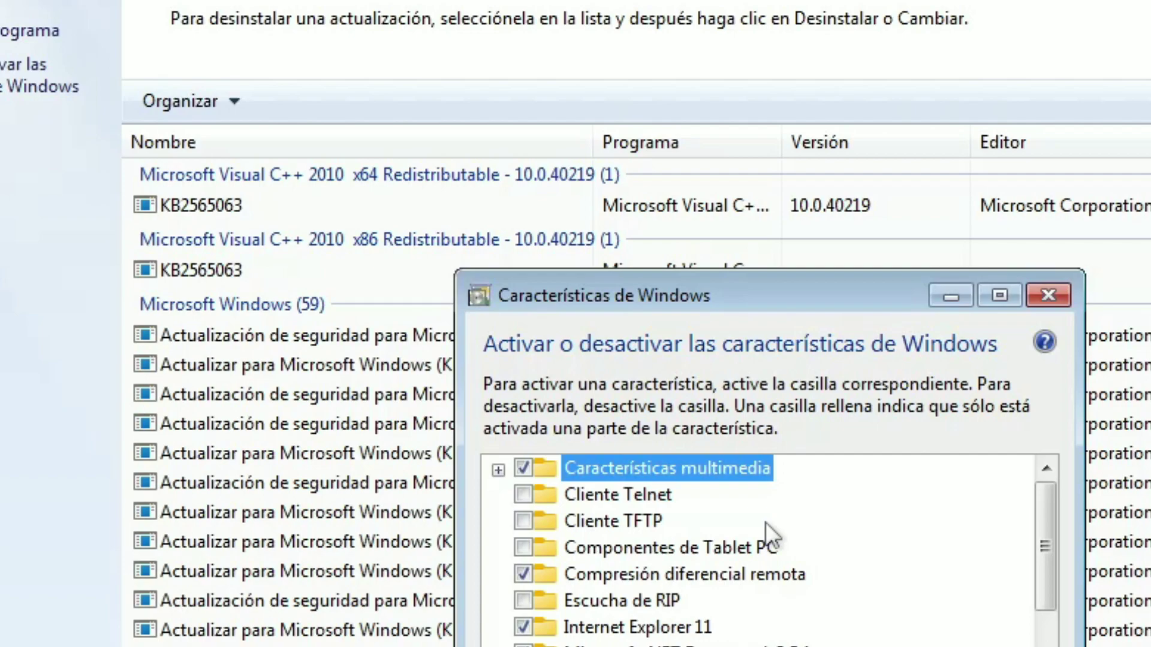
scroll(765, 522, down, 3)
scroll(765, 523, up, 3)
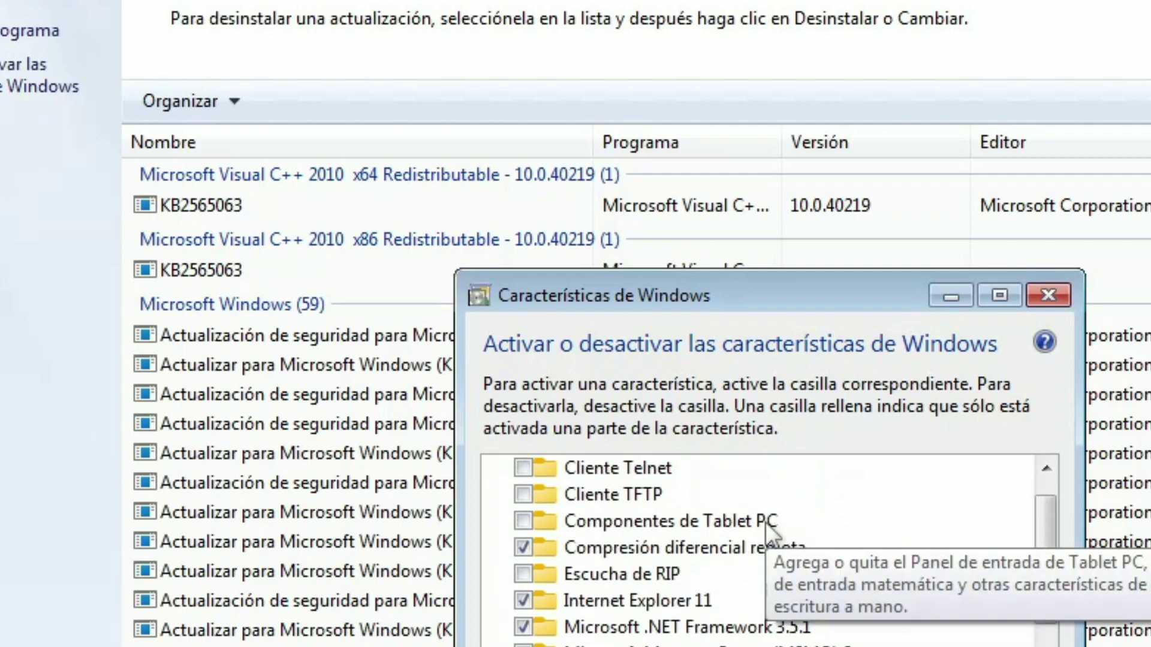
scroll(765, 523, up, 1)
key(Escape)
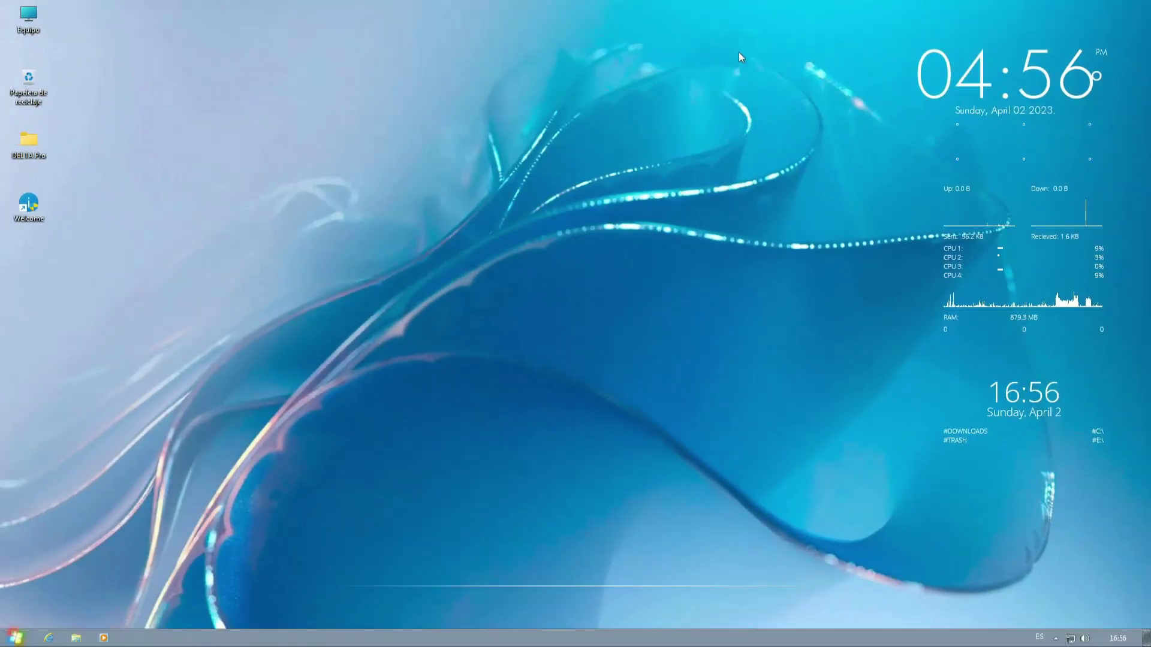
- View the Doofy's Projects links in the desktop's context menu and set the power plan to Equilibrado
right_click(738, 52)
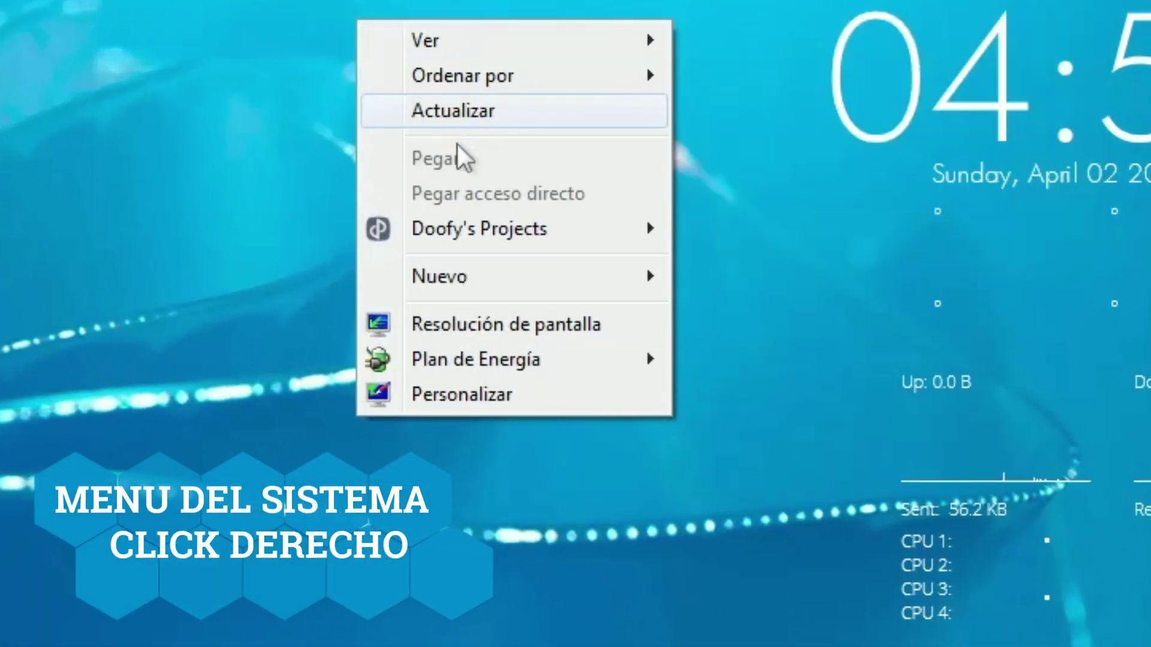
mouse_move(458, 229)
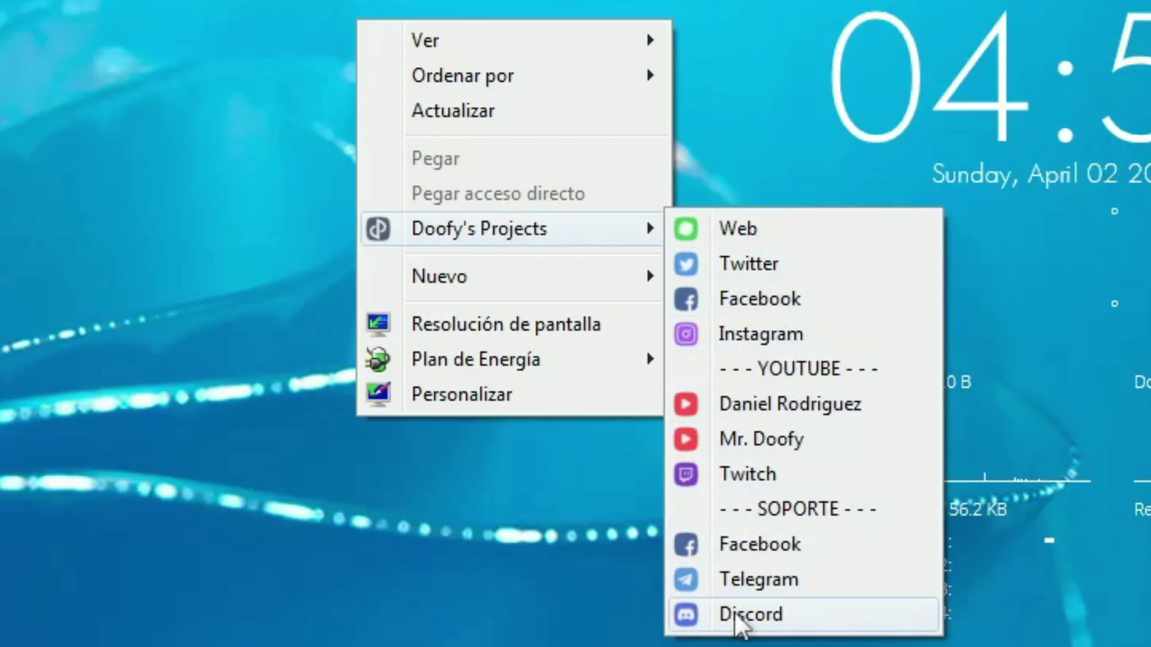
mouse_move(479, 371)
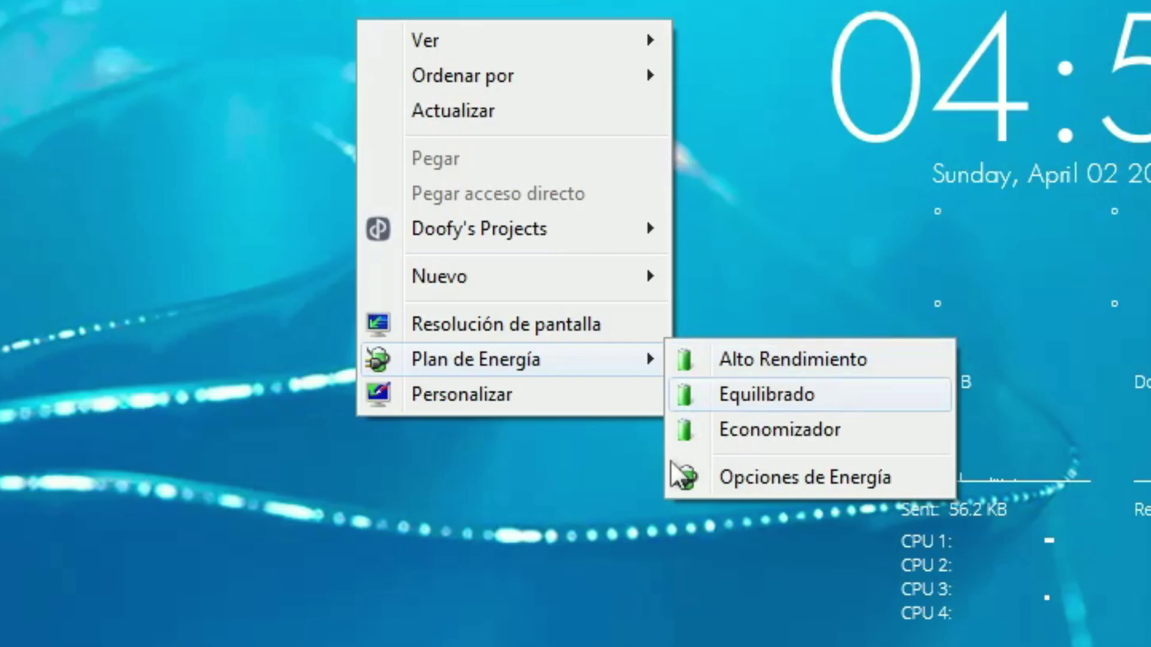
click(767, 394)
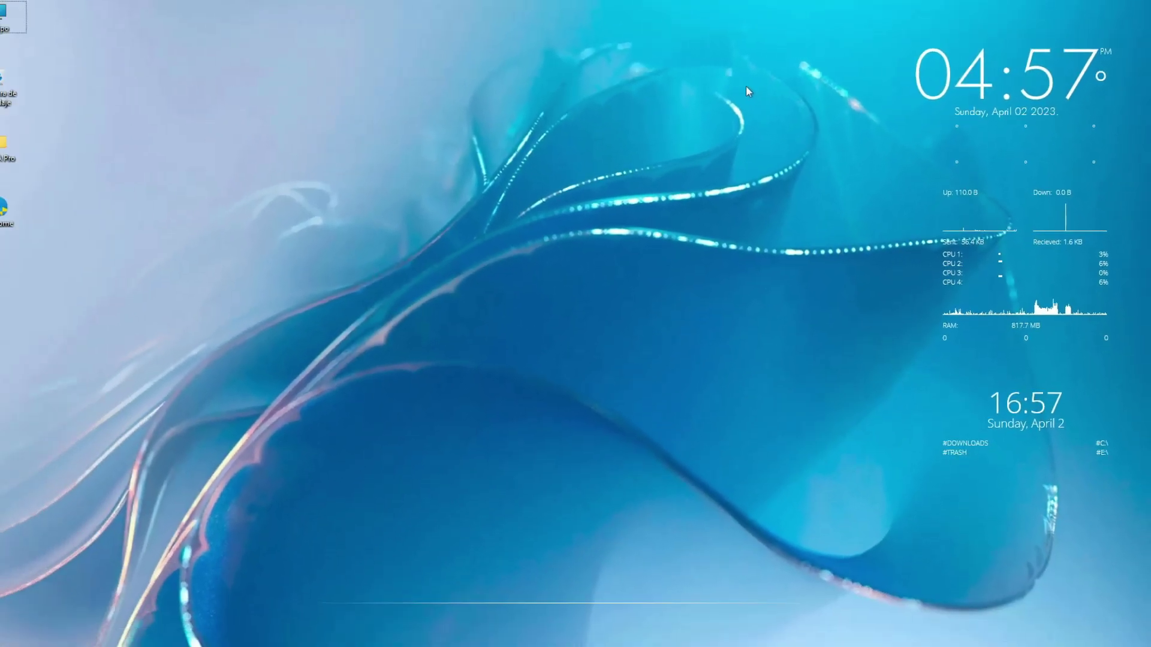
- Examine the tool categories in the desktop's extended context menu, from Herramientas Sistema to Activadores Win/Office, and close it
right_click(633, 92)
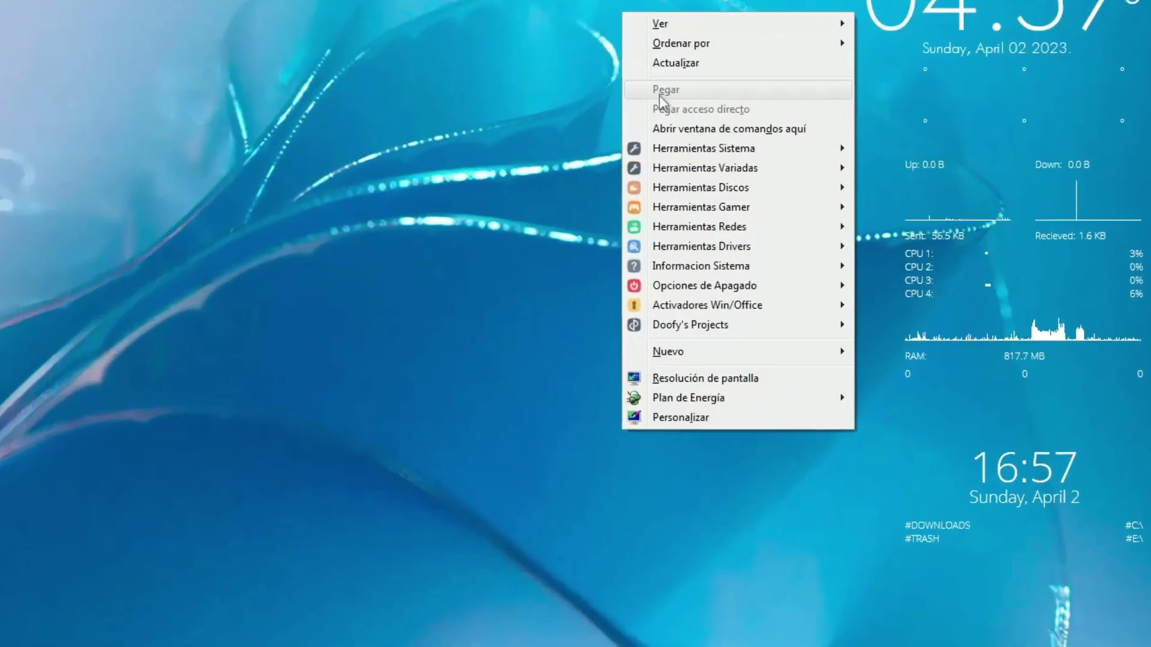
mouse_move(787, 178)
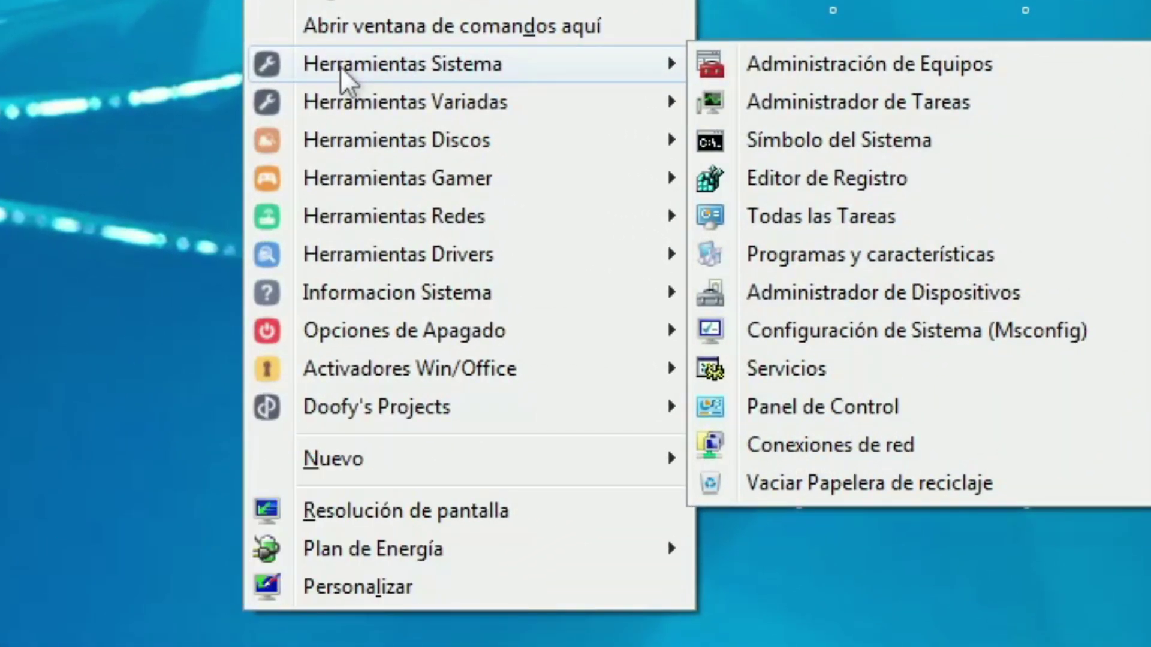
mouse_move(349, 98)
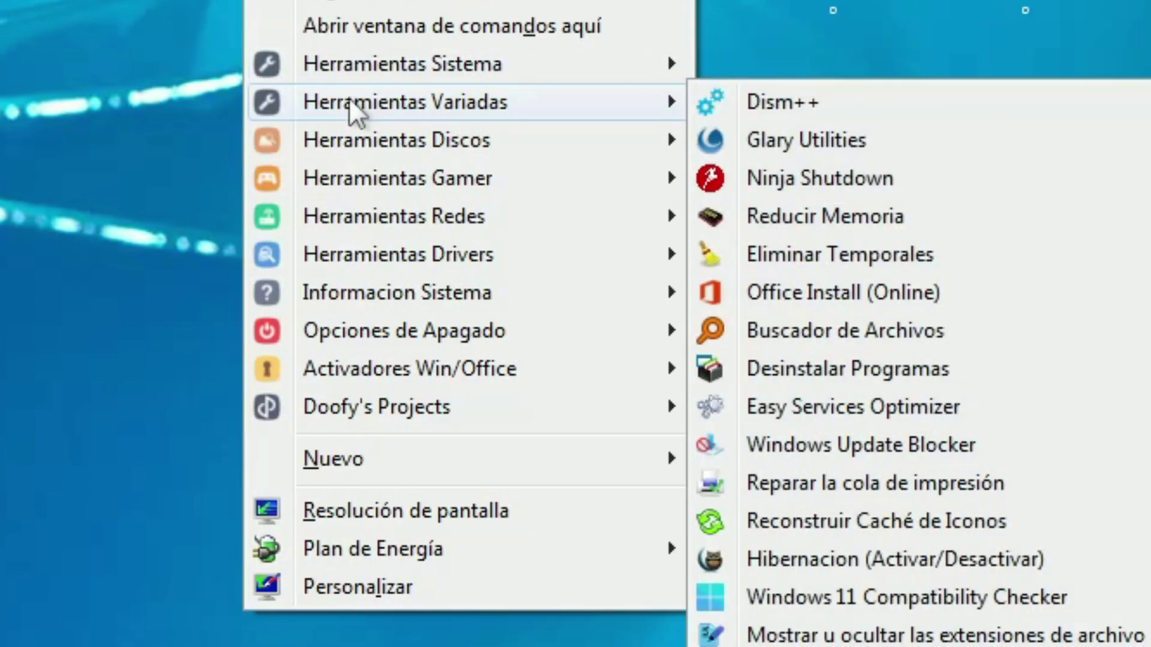
mouse_move(359, 135)
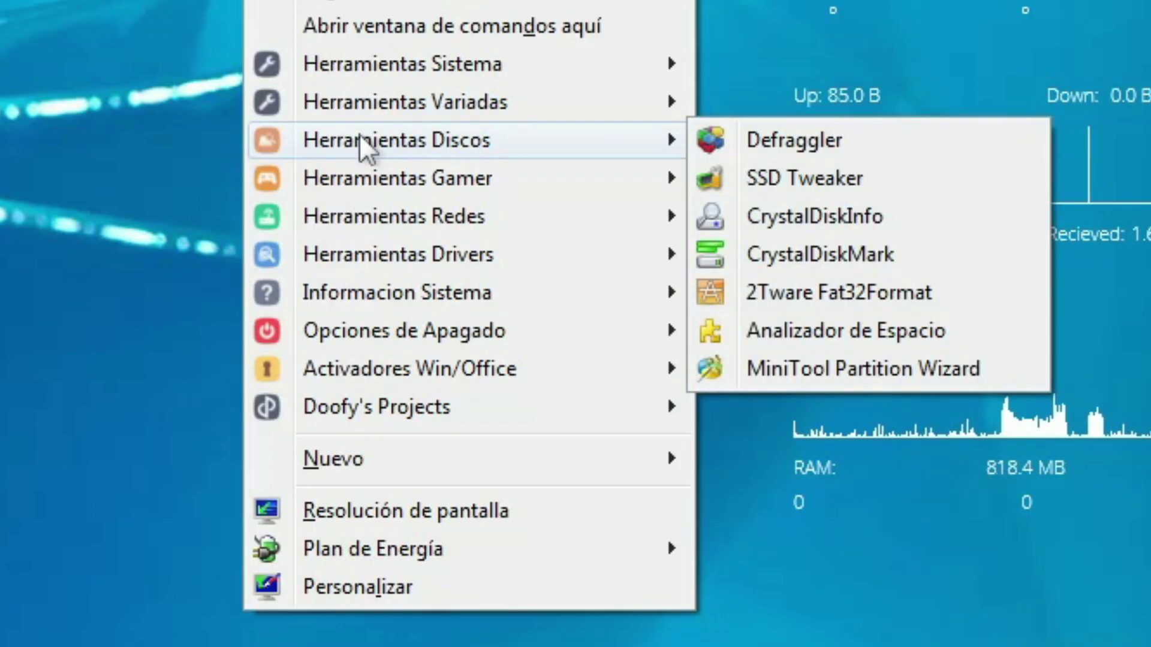
mouse_move(359, 178)
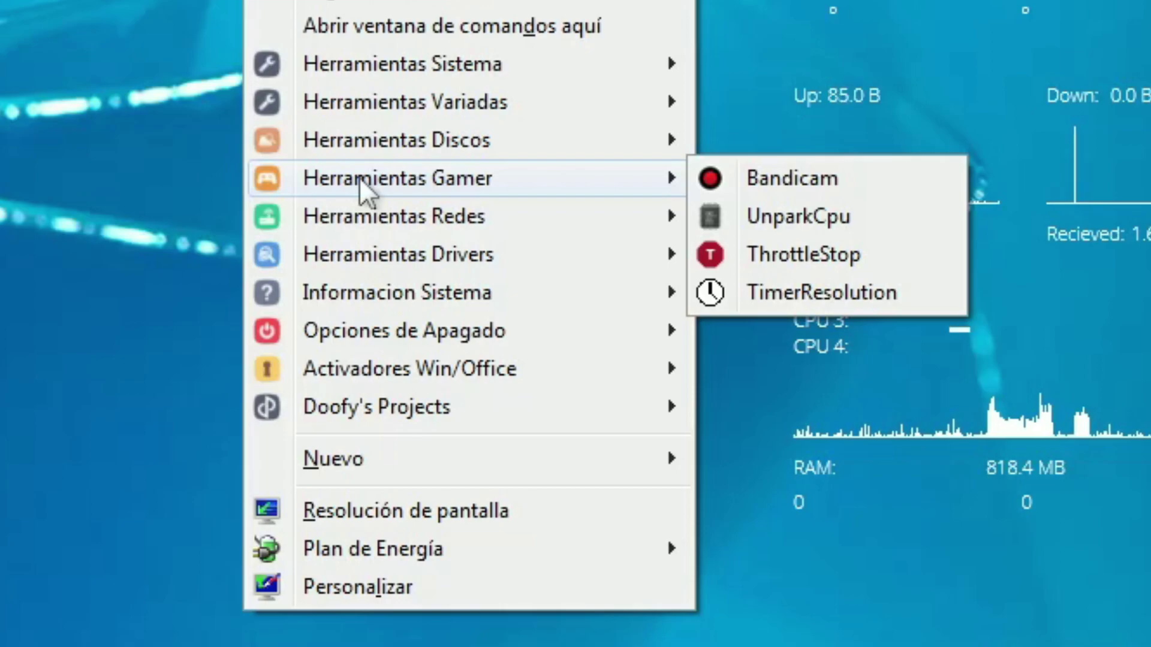
mouse_move(358, 210)
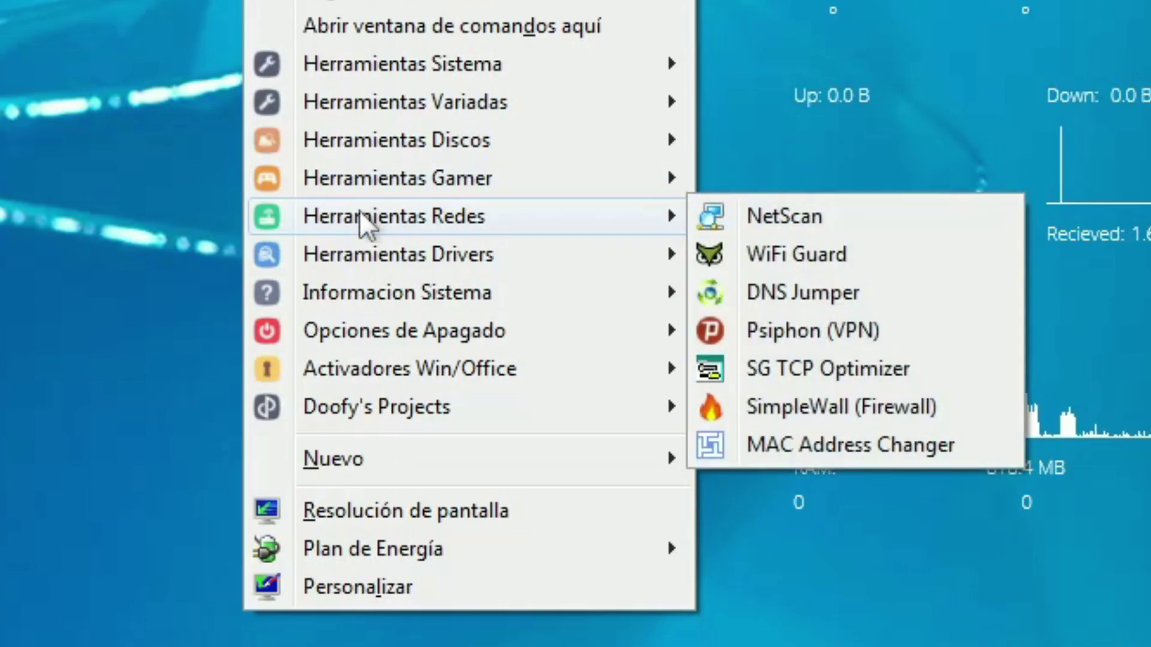
mouse_move(371, 249)
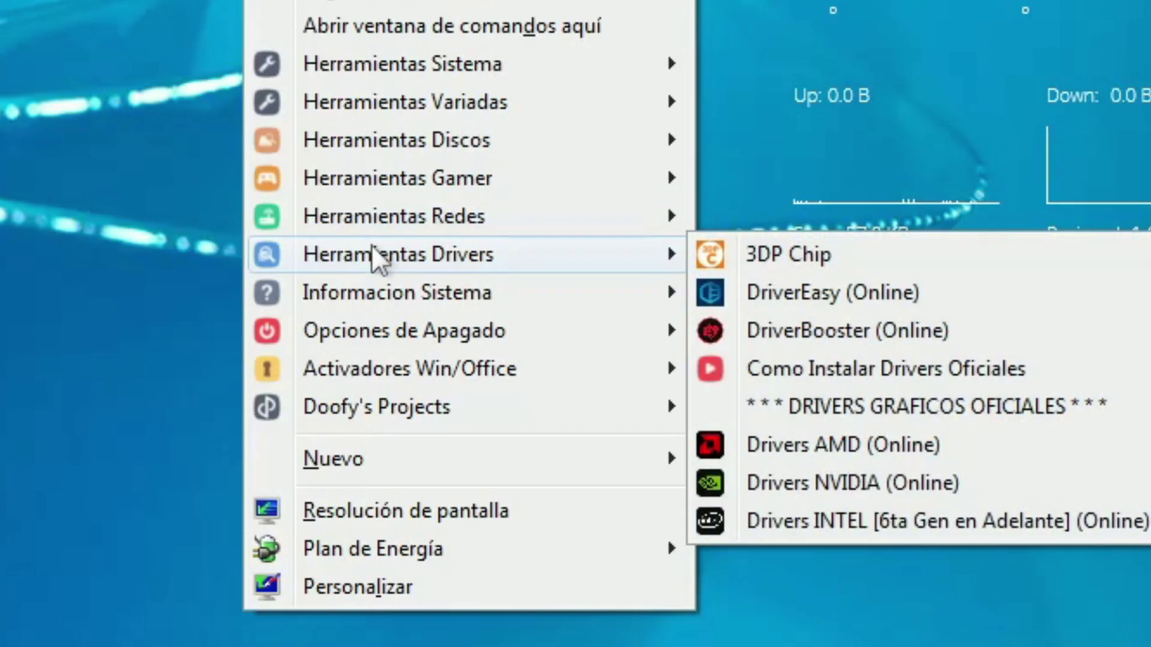
mouse_move(371, 289)
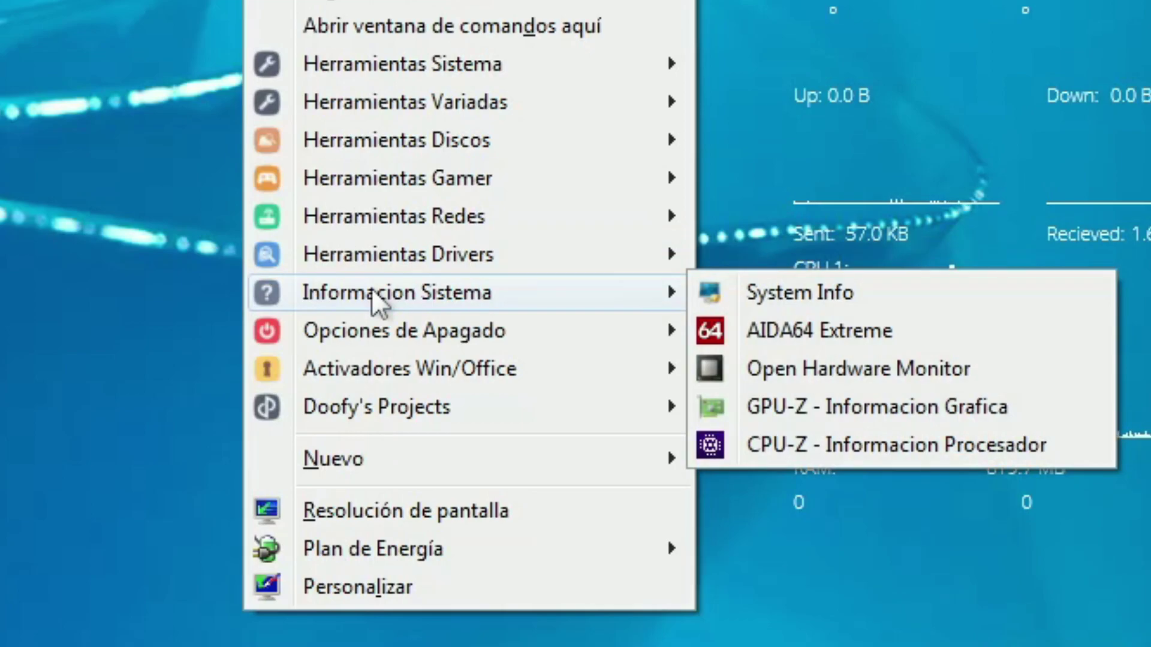
mouse_move(369, 324)
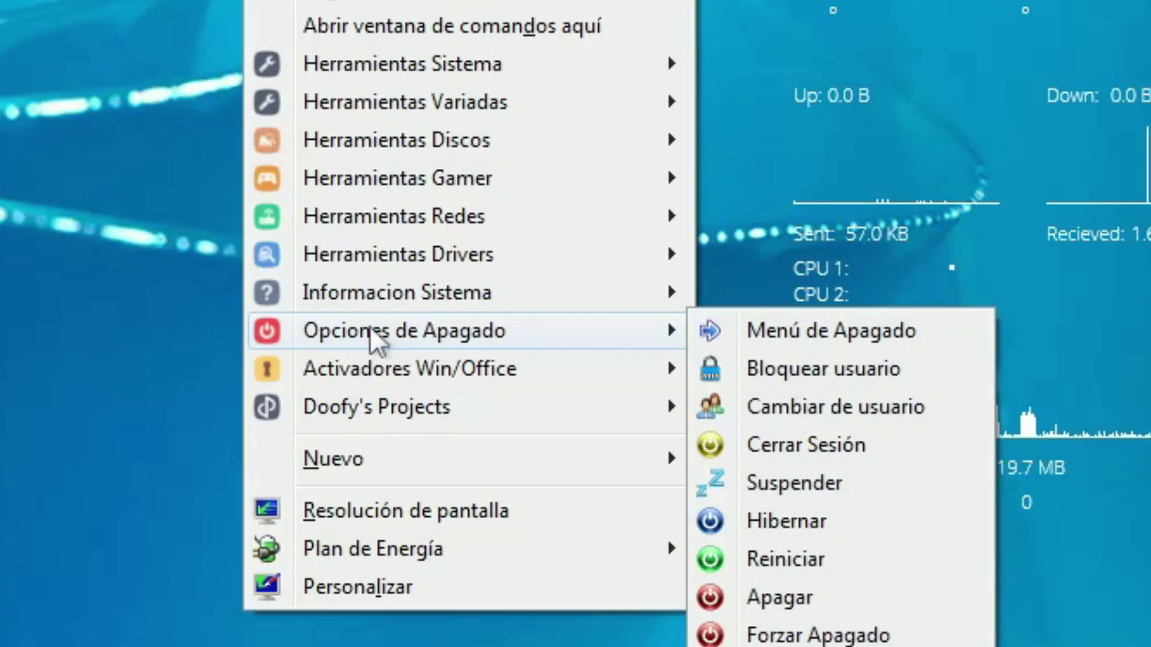
mouse_move(372, 375)
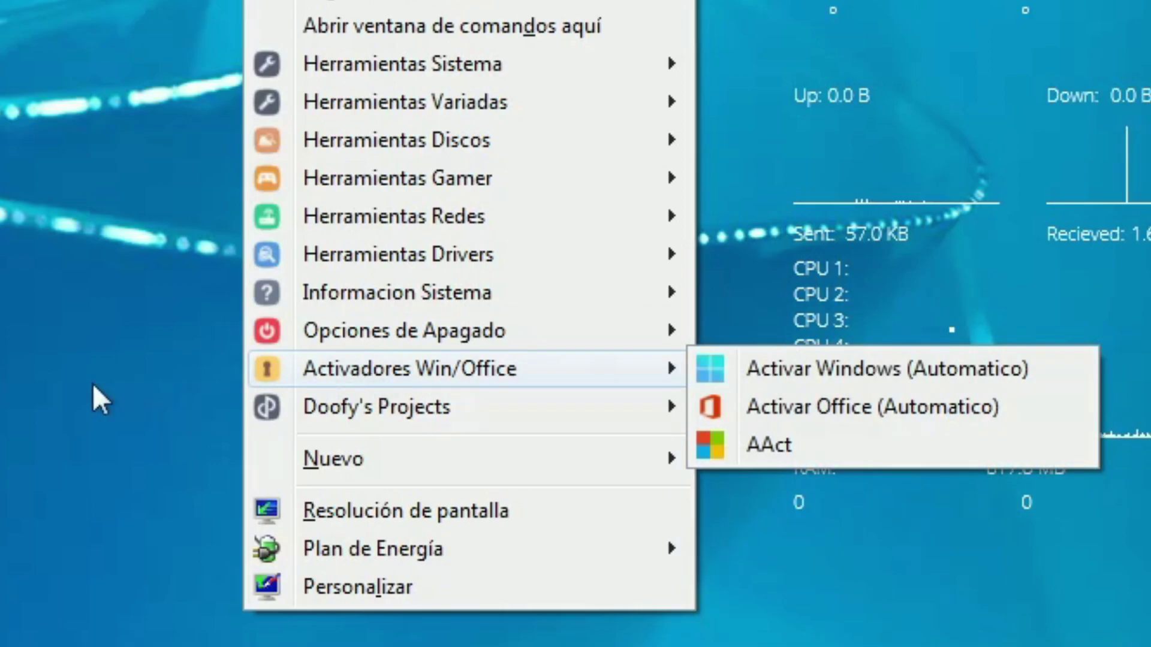
key(Escape)
key(Escape)
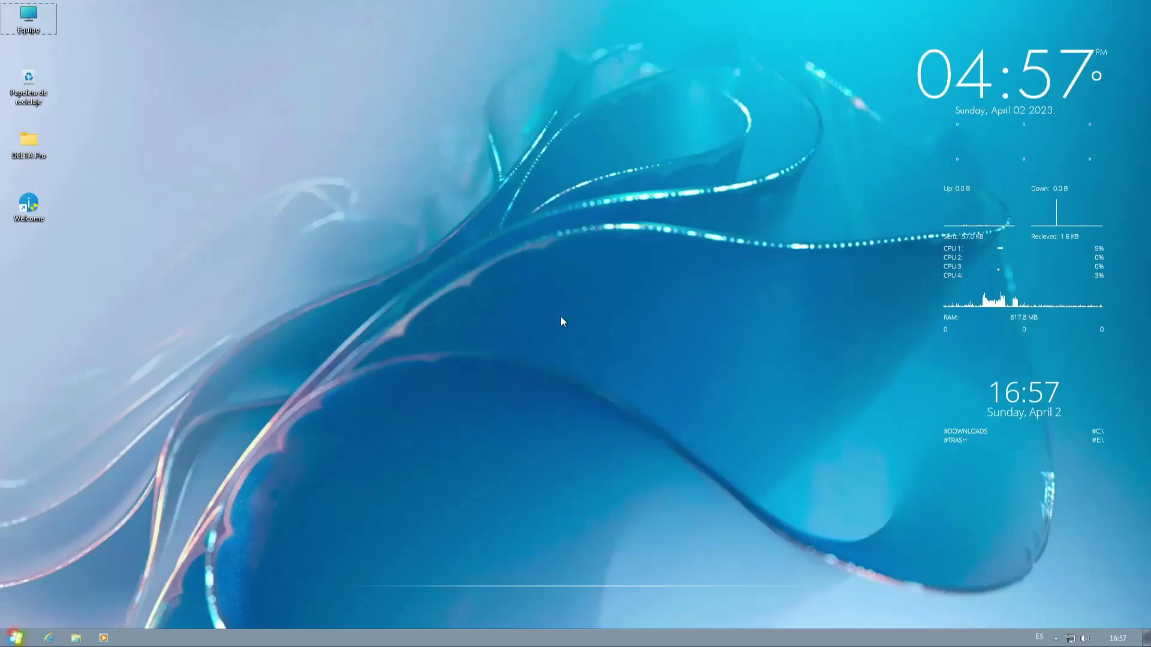